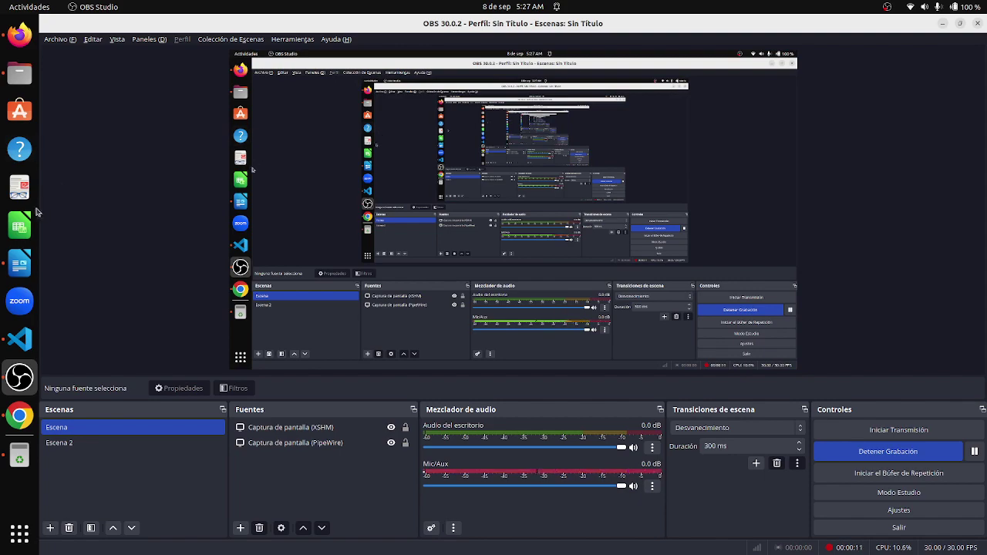
Step: Switch to the file manager, close the properties of figura_2.jpg and open the Documentos folder
{"action": "left_click", "coordinate": [19, 73]}
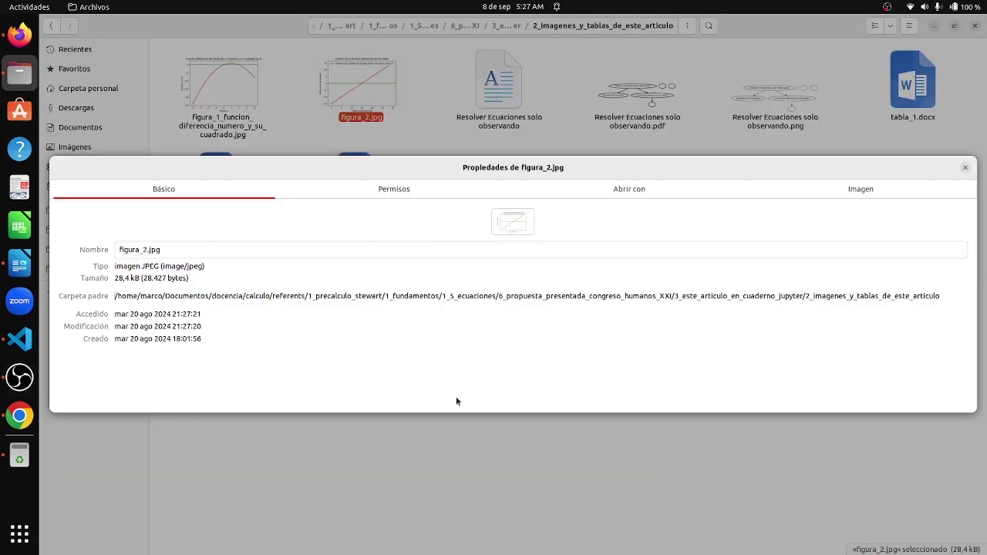
{"action": "left_click", "coordinate": [964, 168]}
{"action": "left_click", "coordinate": [86, 128]}
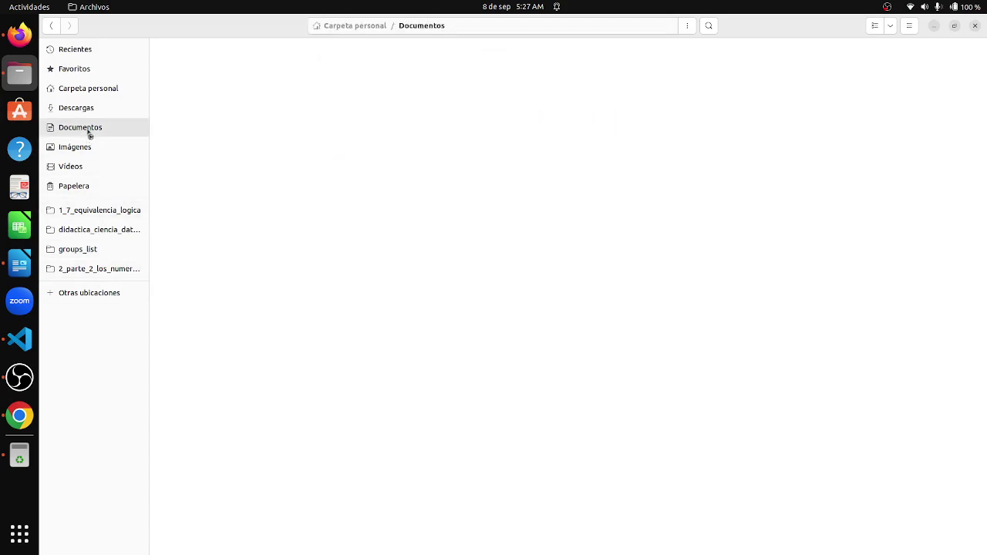
{"action": "left_click", "coordinate": [627, 361]}
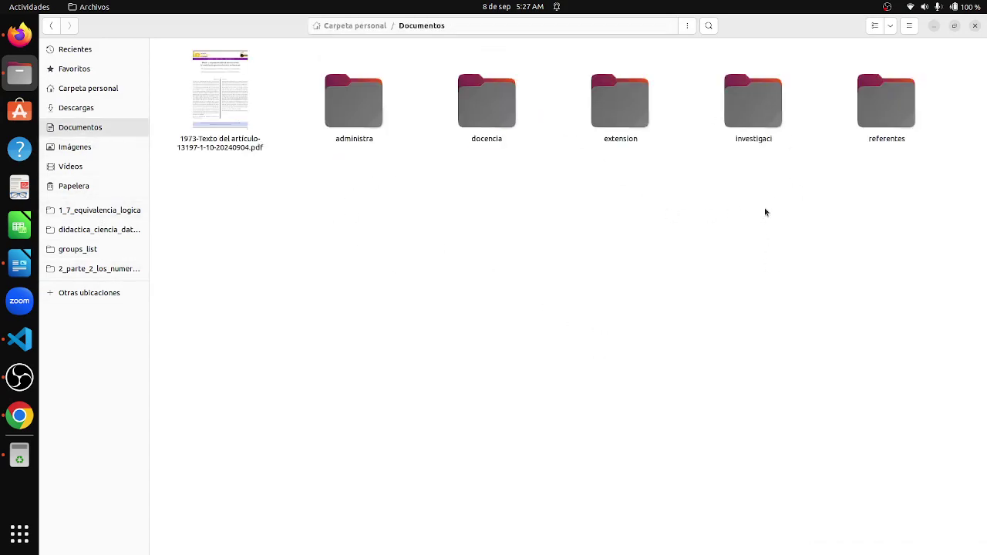
Step: Open the teaching management report folder inside the contract renewal folder of administra
{"action": "double_click", "coordinate": [370, 136]}
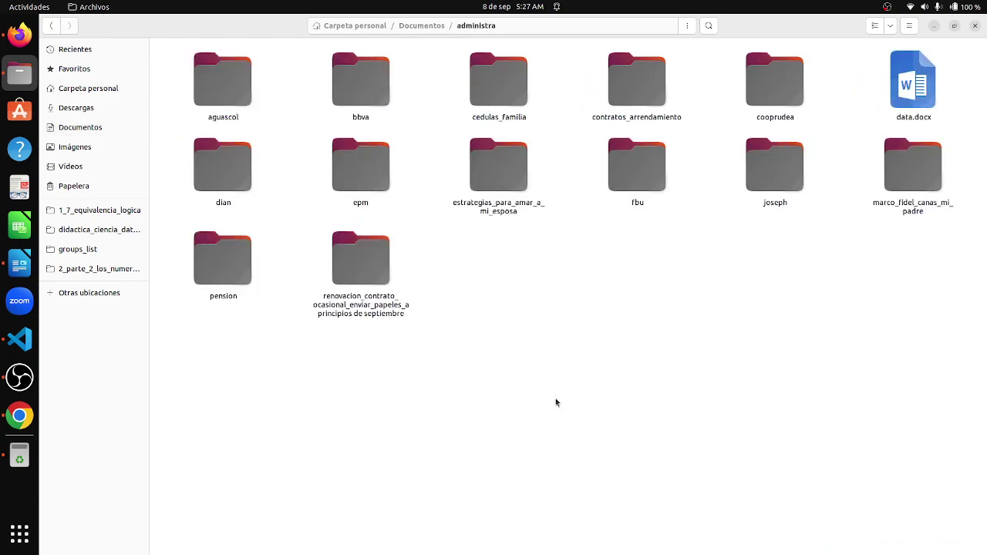
{"action": "double_click", "coordinate": [360, 257]}
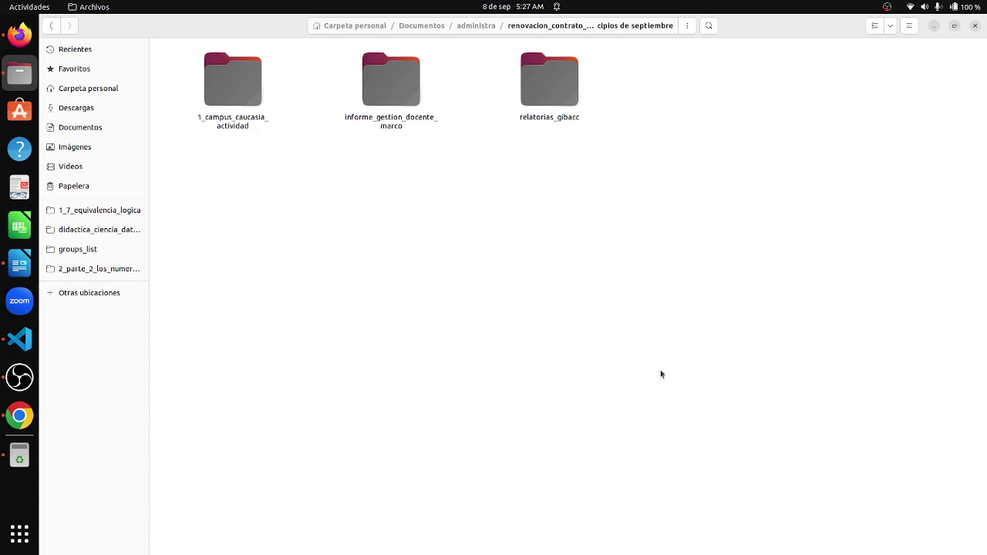
{"action": "double_click", "coordinate": [389, 89]}
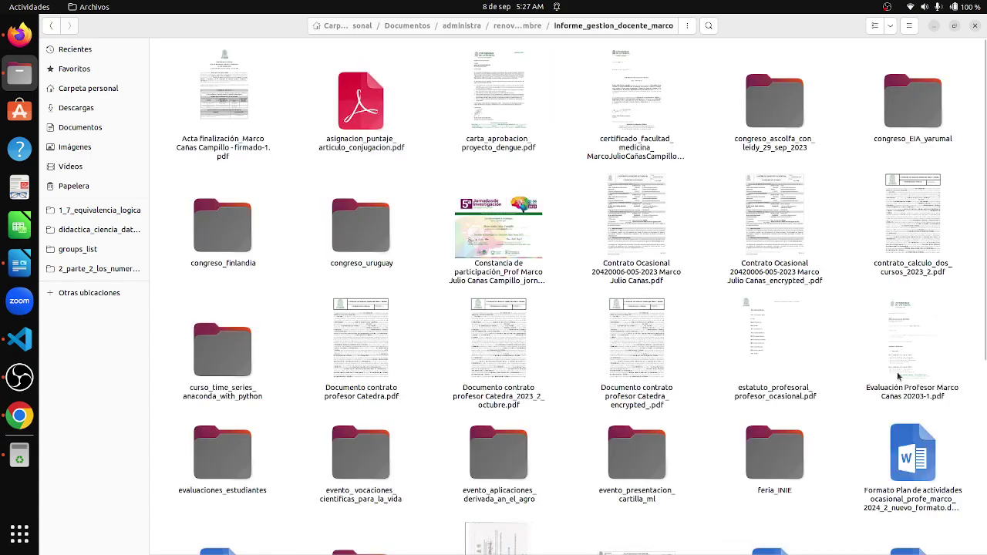
Step: Open the teacher's 2023-2024 report .docx in LibreOffice Writer and dismiss the tip of the day
{"action": "scroll", "coordinate": [861, 443], "scroll_direction": "down", "scroll_amount": 5}
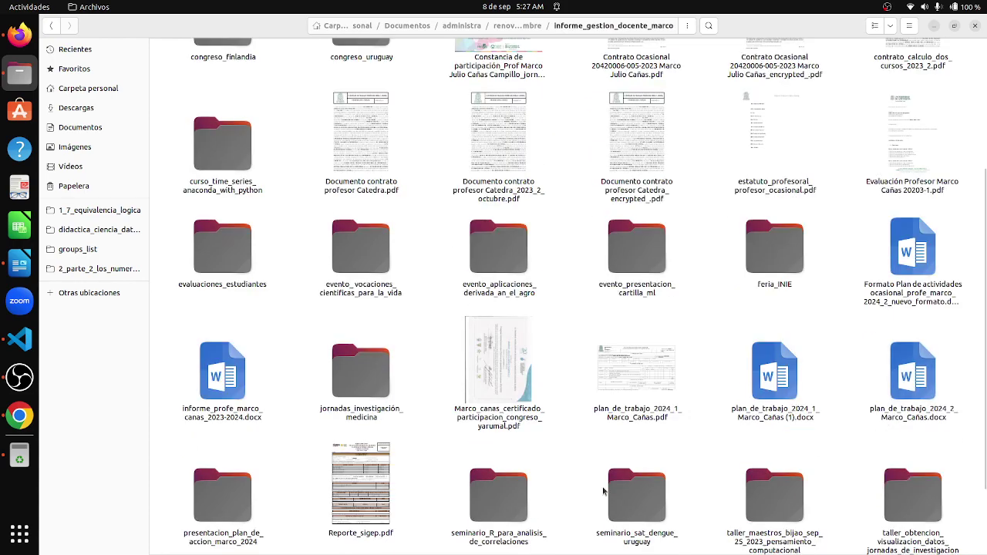
{"action": "left_click", "coordinate": [222, 385]}
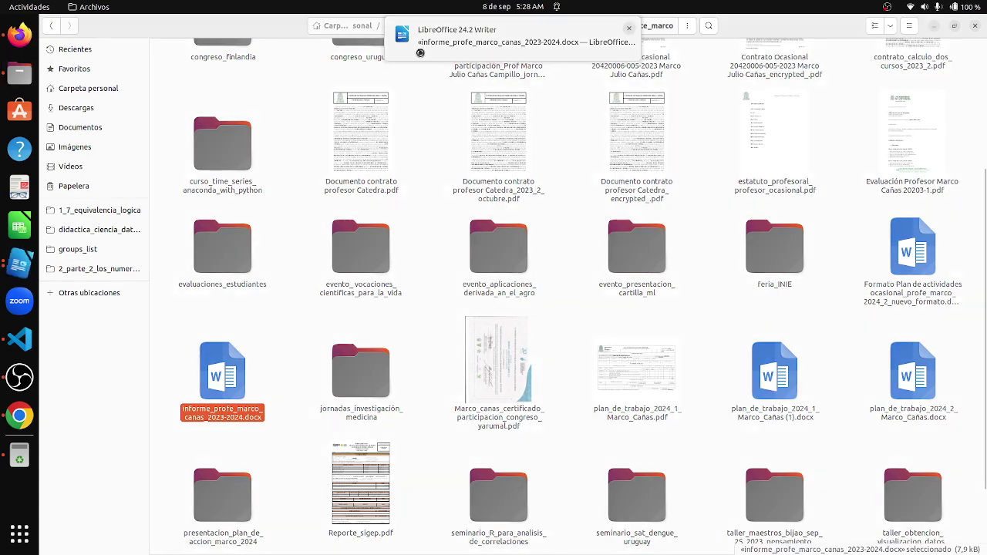
{"action": "left_click", "coordinate": [479, 40]}
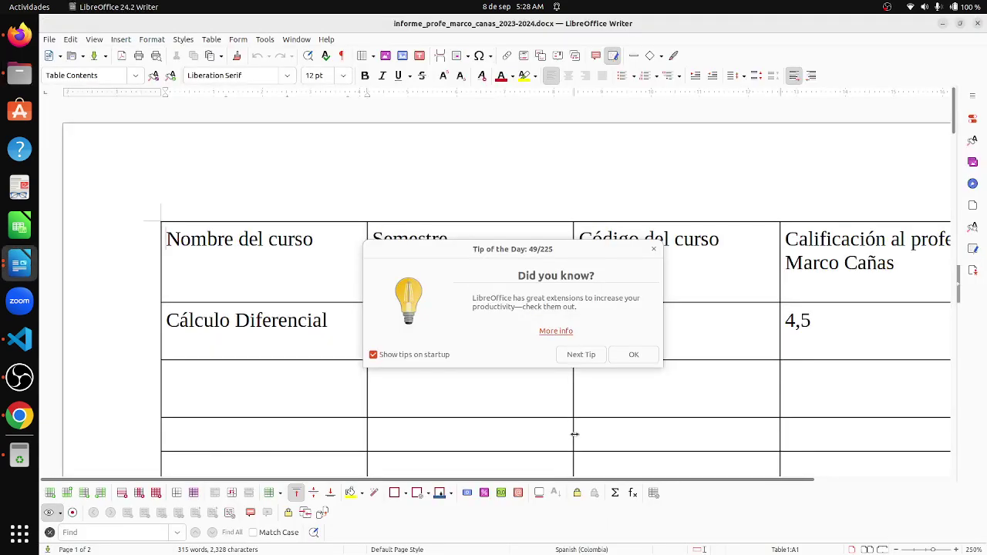
{"action": "left_click", "coordinate": [629, 356]}
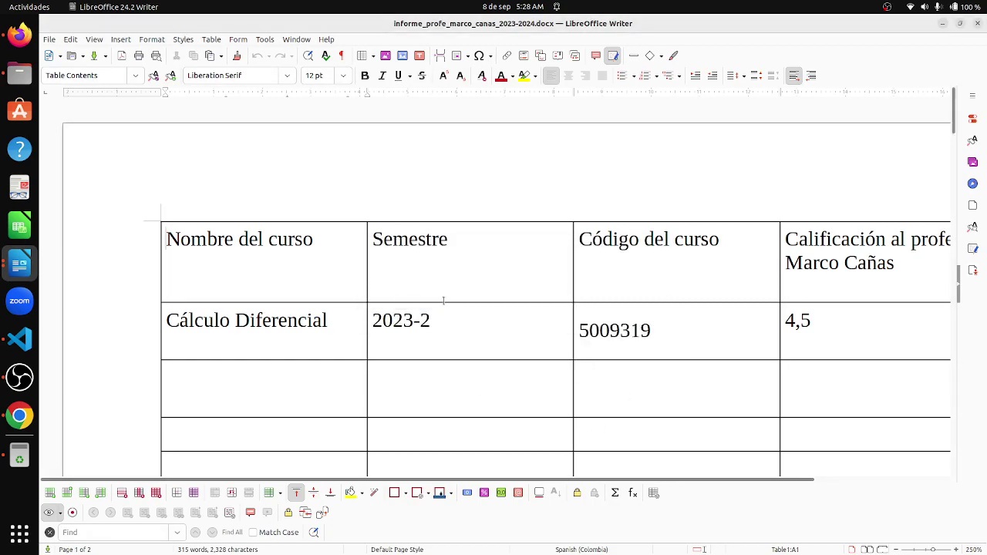
Step: Below the Extensión heading on the last page, enter "Taller realizado a maestros del Municipio de Puerto Libertador sobre"
{"action": "scroll", "coordinate": [623, 331], "scroll_direction": "down", "scroll_amount": 20}
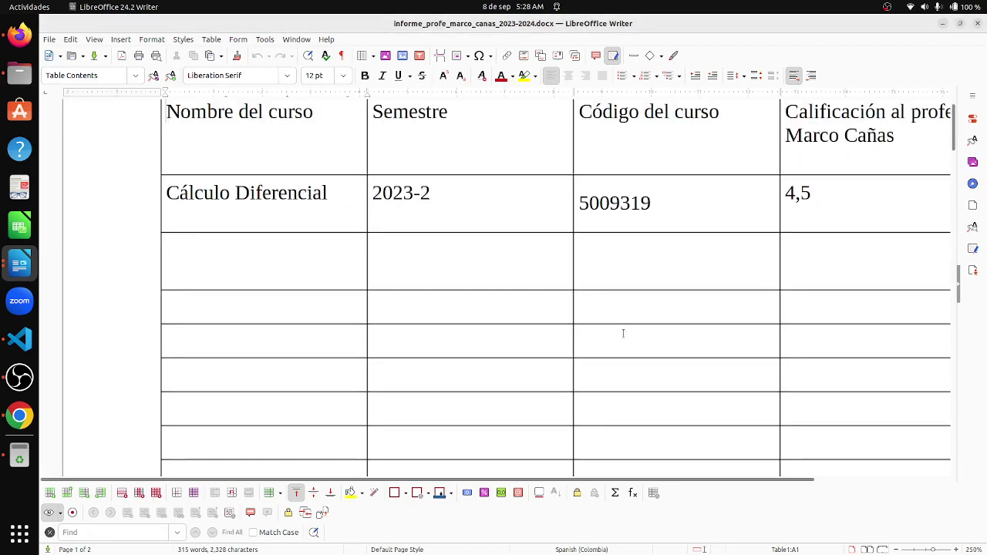
{"action": "scroll", "coordinate": [635, 349], "scroll_direction": "down", "scroll_amount": 20}
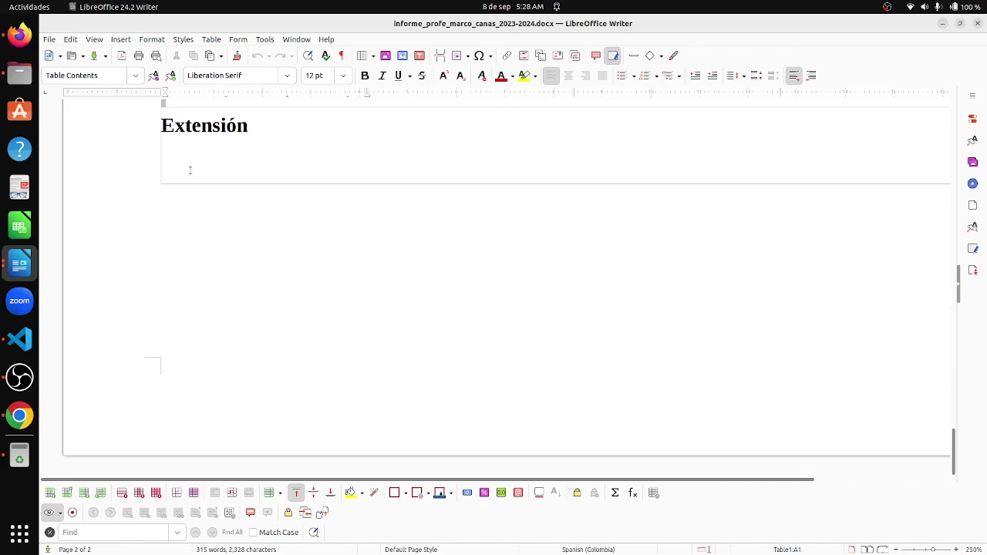
{"action": "left_click", "coordinate": [564, 296]}
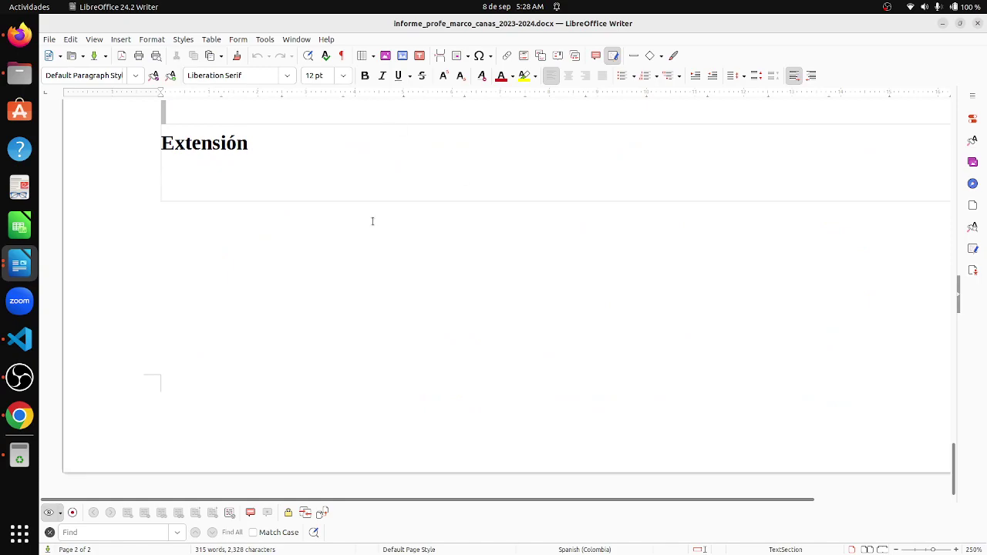
{"action": "scroll", "coordinate": [378, 231], "scroll_direction": "up", "scroll_amount": 4}
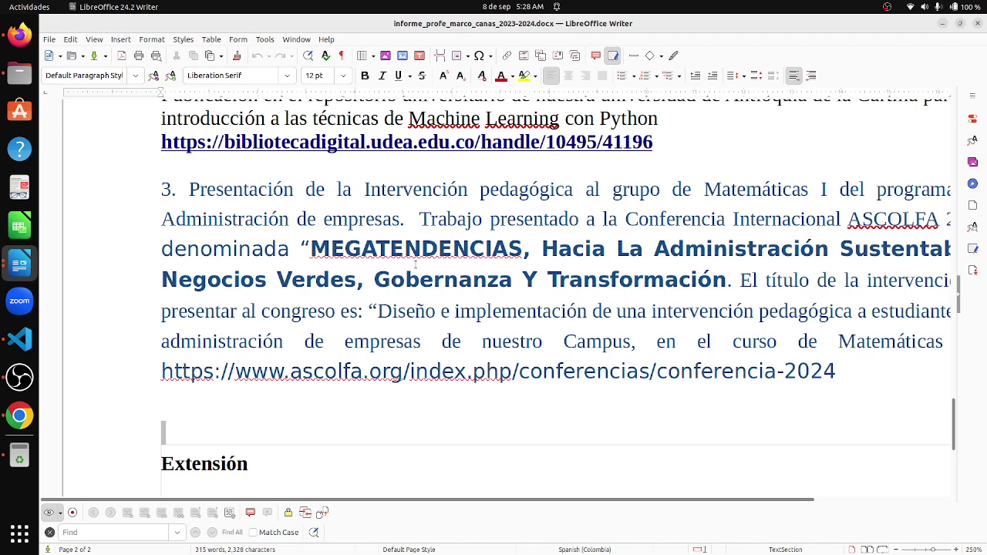
{"action": "scroll", "coordinate": [416, 263], "scroll_direction": "down", "scroll_amount": 2}
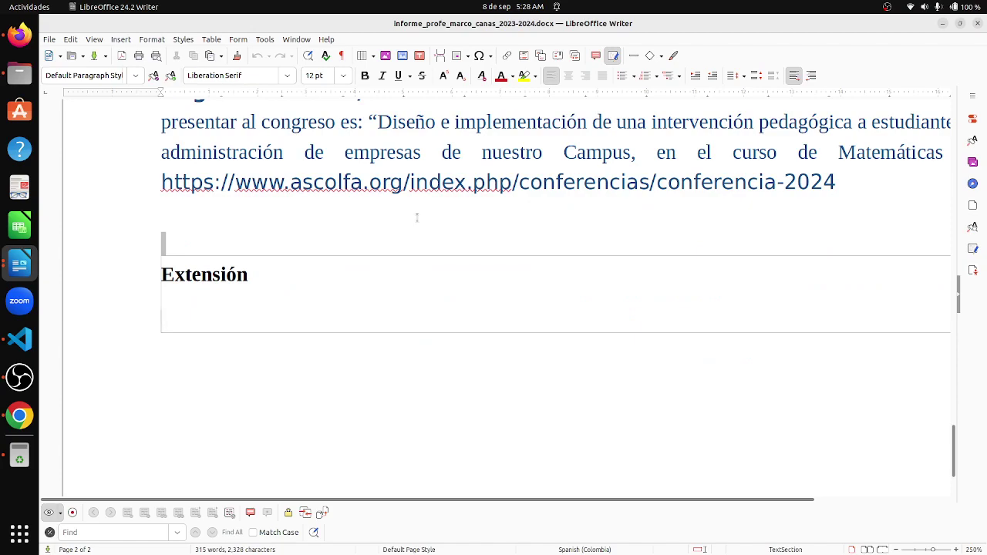
{"action": "type", "text": "Taller re"}
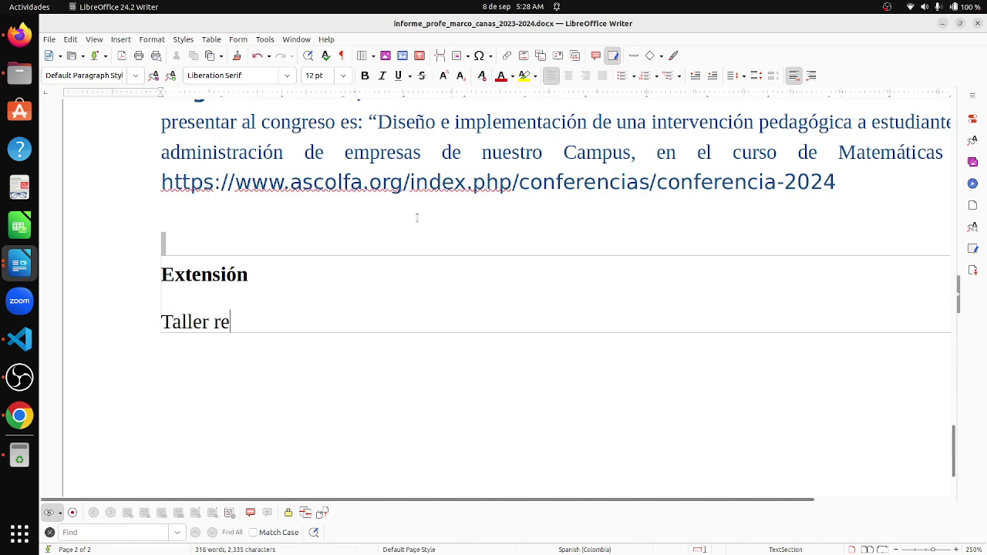
{"action": "type", "text": "alizado a "}
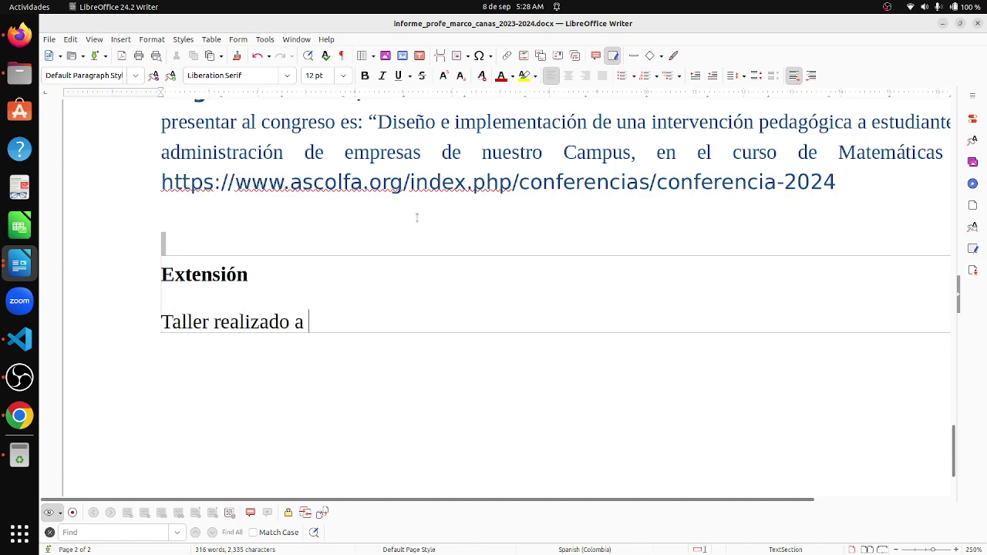
{"action": "type", "text": "maestro"}
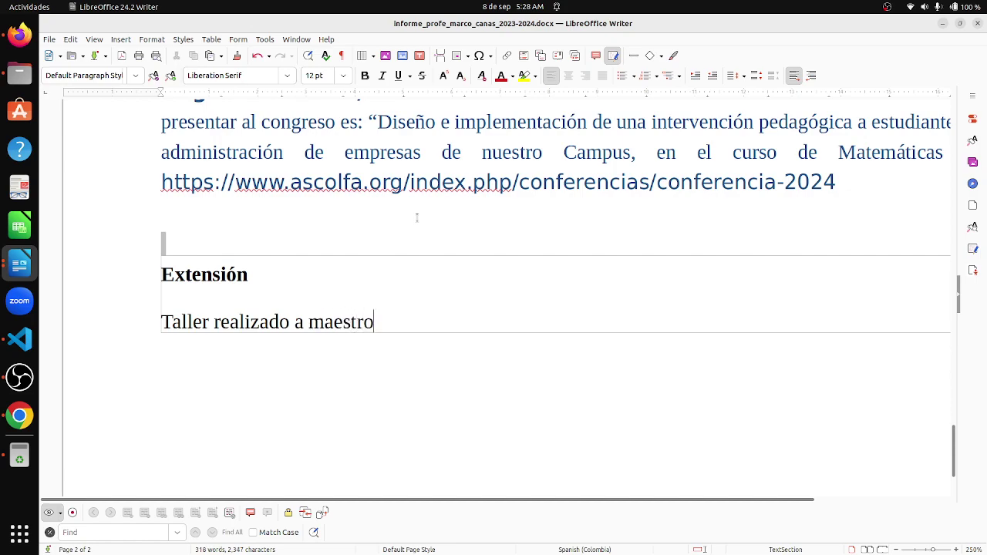
{"action": "type", "text": "s del Munici"}
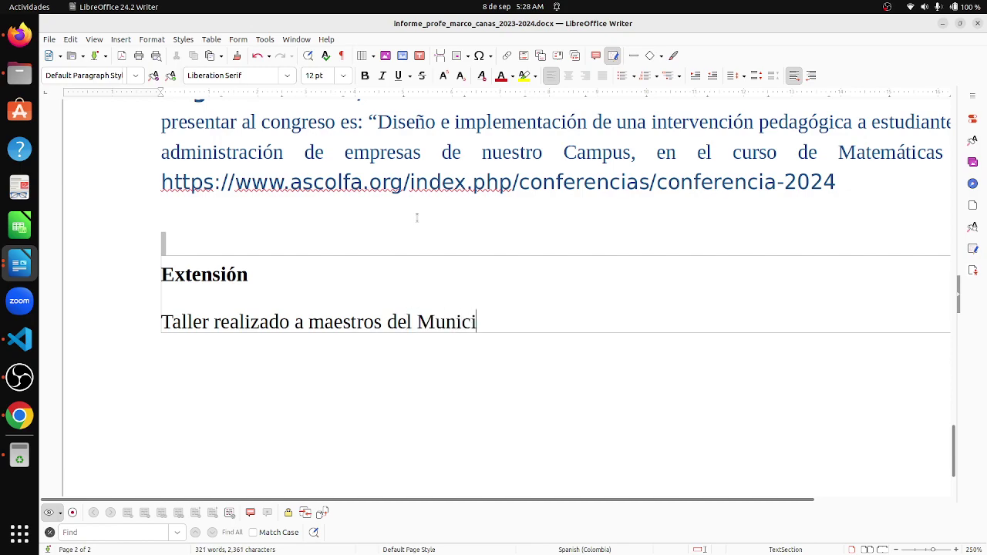
{"action": "type", "text": "pio de Pu"}
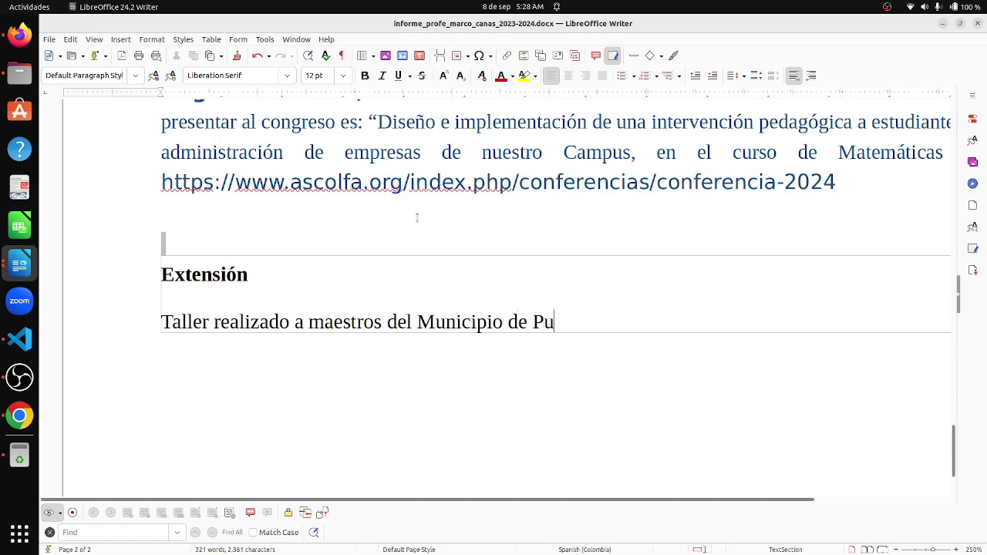
{"action": "type", "text": "erto Liber"}
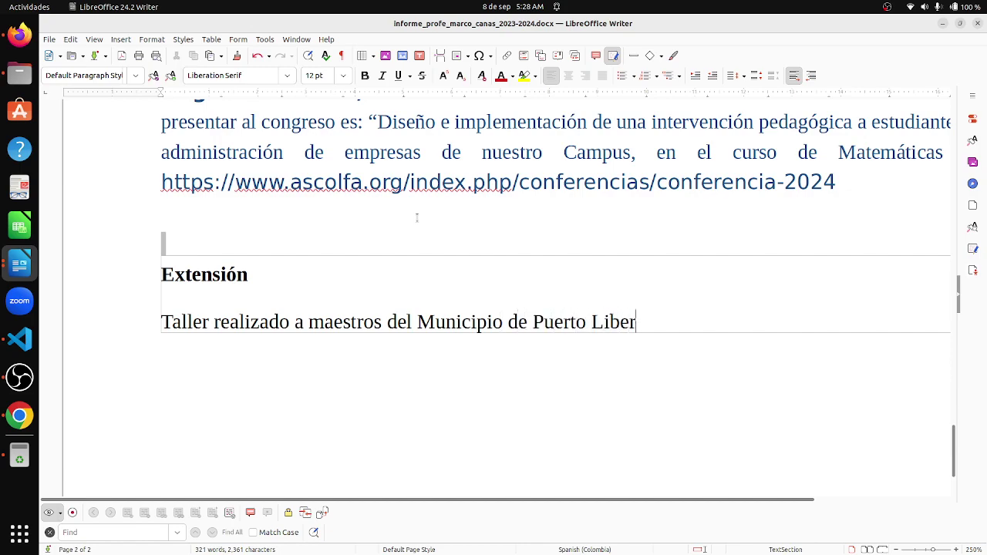
{"action": "type", "text": "tador"}
{"action": "type", "text": "sobre"}
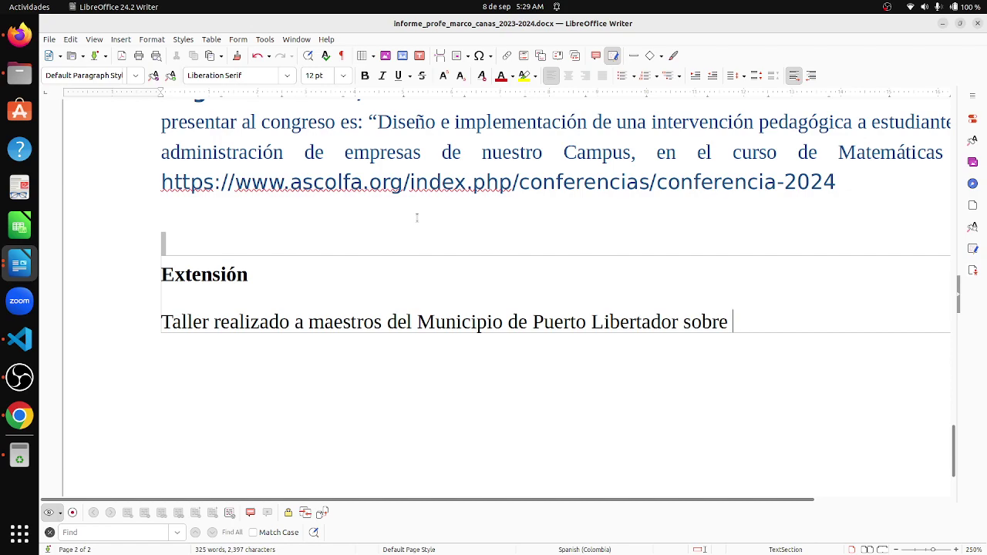
Step: Continue the Extensión entry with "el Desarrollo del pensamiento computaciional", removing the duplicated "u" in the last word
{"action": "type", "text": "d"}
{"action": "key", "text": "BackSpace"}
{"action": "type", "text": "el Desarrollo de"}
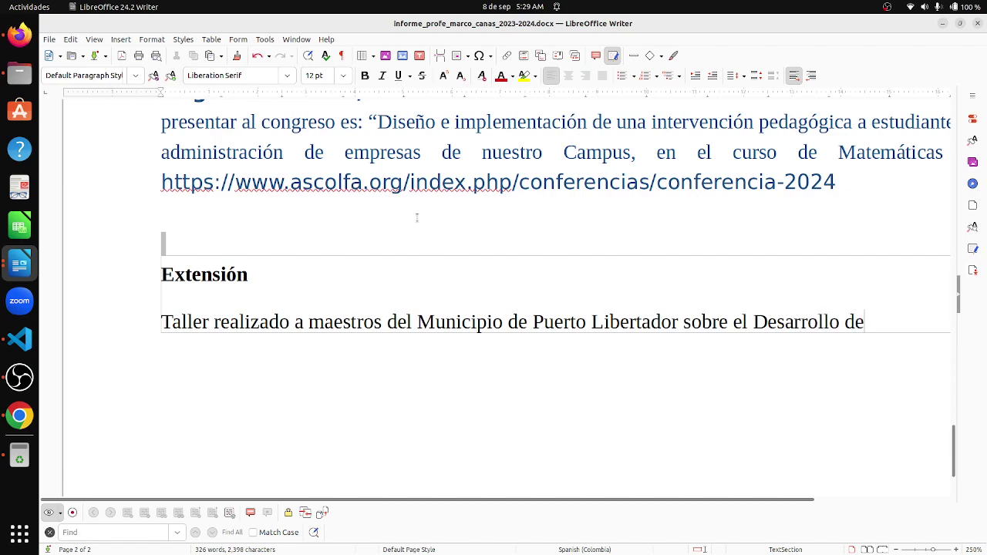
{"action": "type", "text": "l pensamient"}
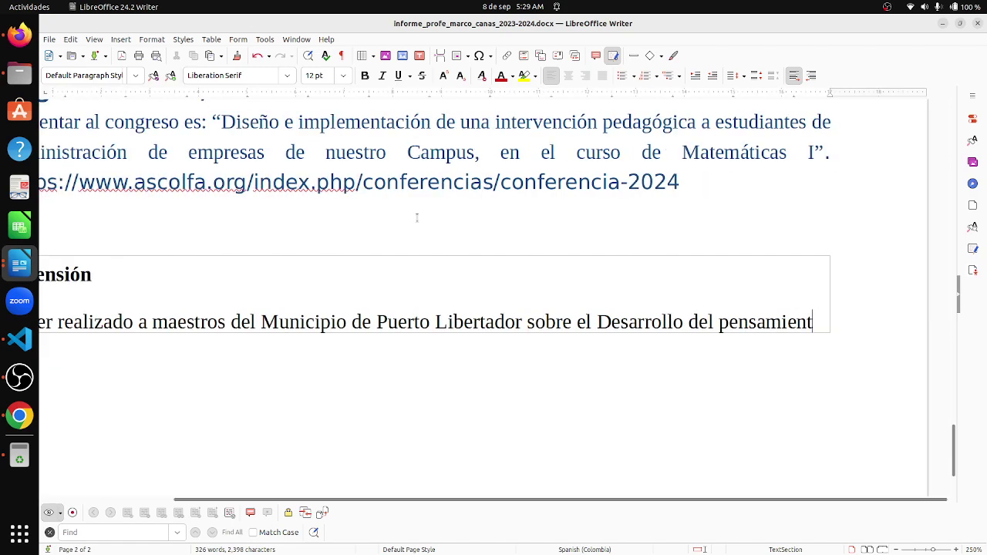
{"action": "type", "text": "o compuuta"}
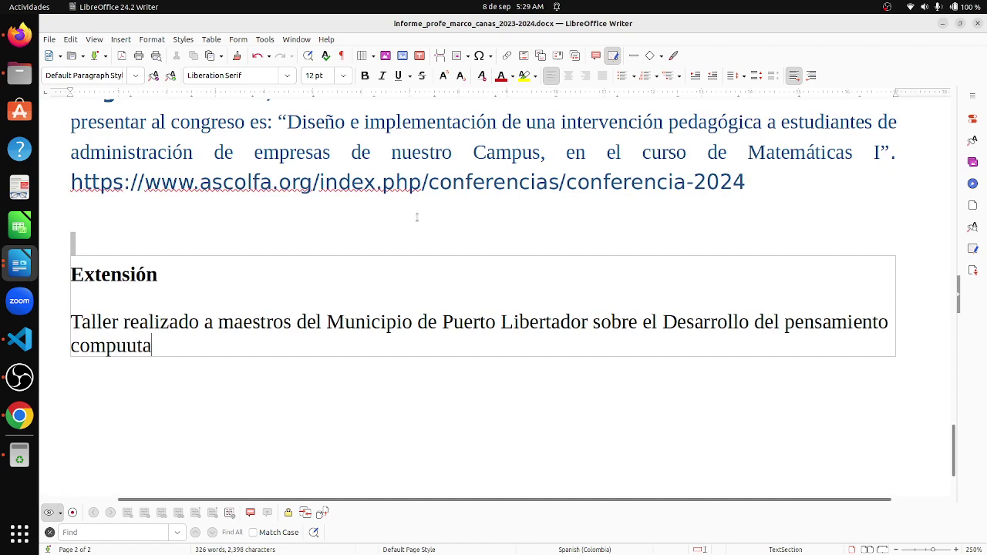
{"action": "type", "text": "ciional"}
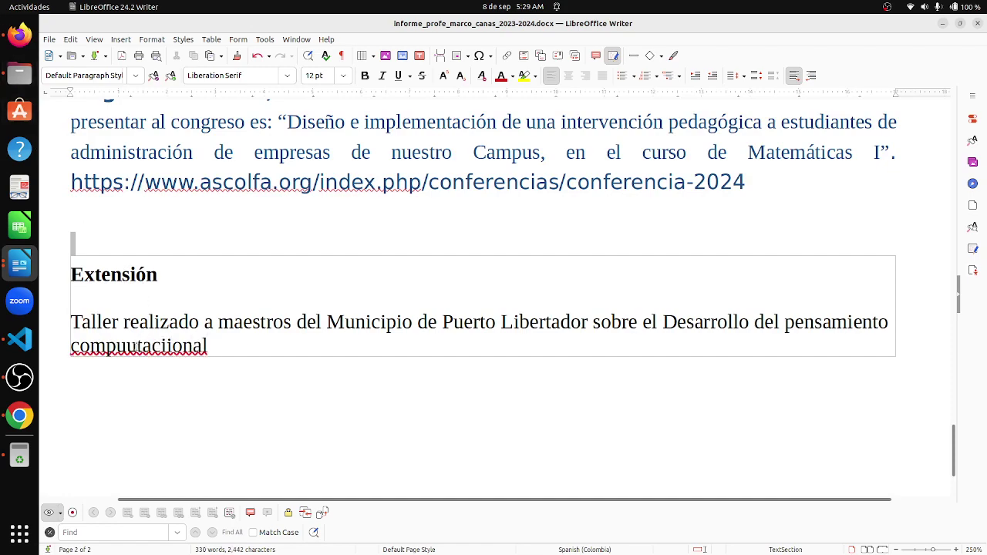
{"action": "left_click", "coordinate": [135, 346]}
{"action": "key", "text": "BackSpace"}
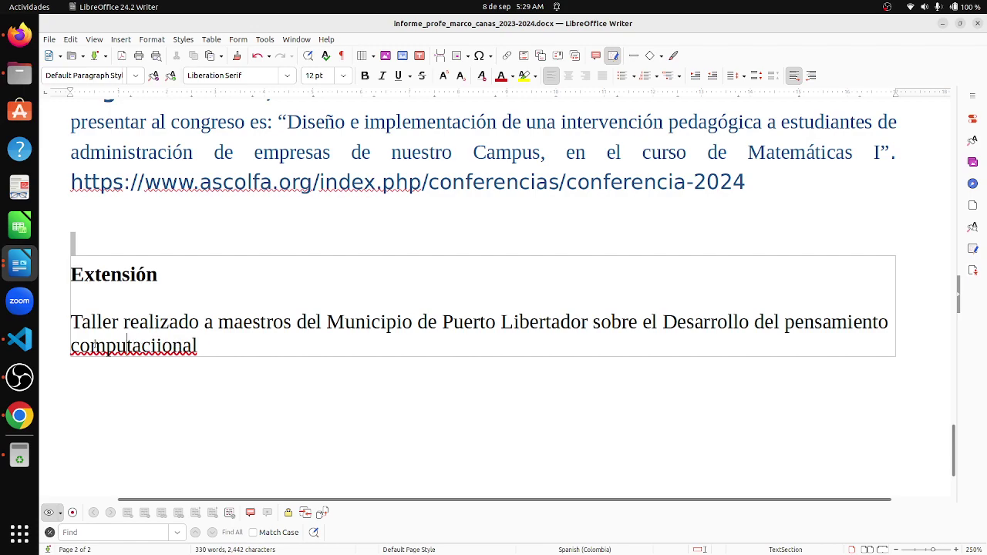
Step: Add ". Realizado en 2023 - 2" at the end of the workshop entry
{"action": "left_click", "coordinate": [255, 347]}
{"action": "type", "text": ". Realizado en "}
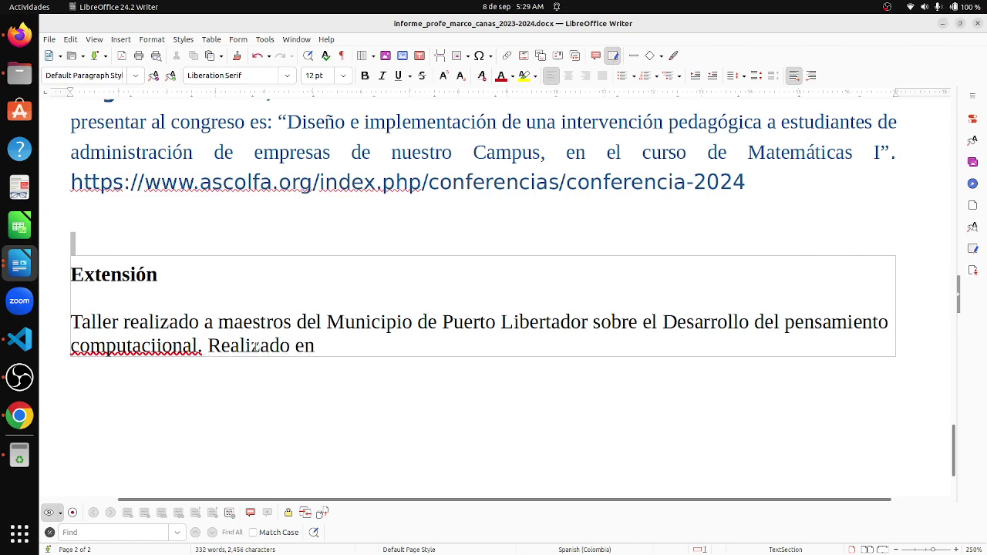
{"action": "type", "text": "2023 - 2"}
Step: In the file manager, delete asignacion_puntaje_articulo_conjugacion.pdf from the report folder and return to the report in LibreOffice Writer
{"action": "left_click", "coordinate": [20, 74]}
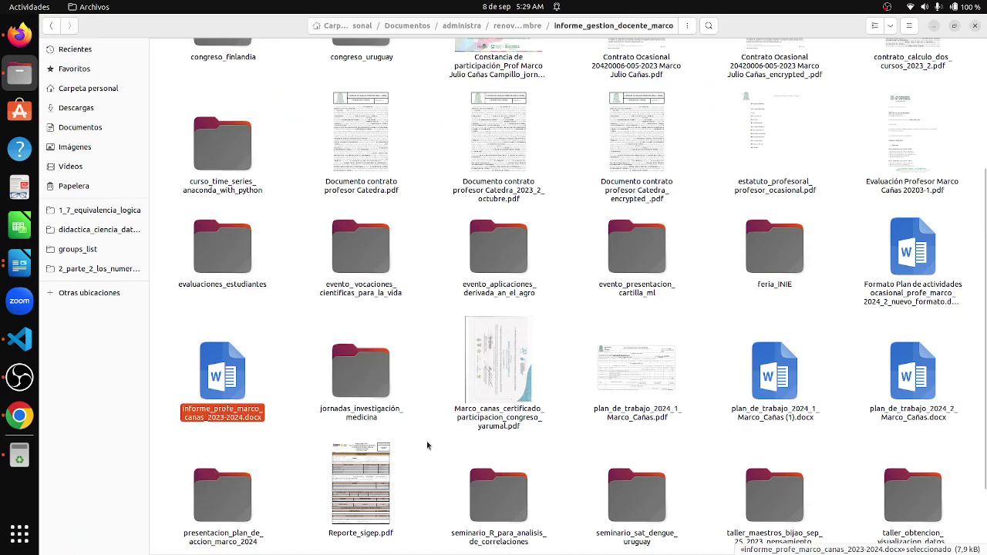
{"action": "left_click", "coordinate": [350, 385]}
{"action": "scroll", "coordinate": [508, 488], "scroll_direction": "down", "scroll_amount": 3}
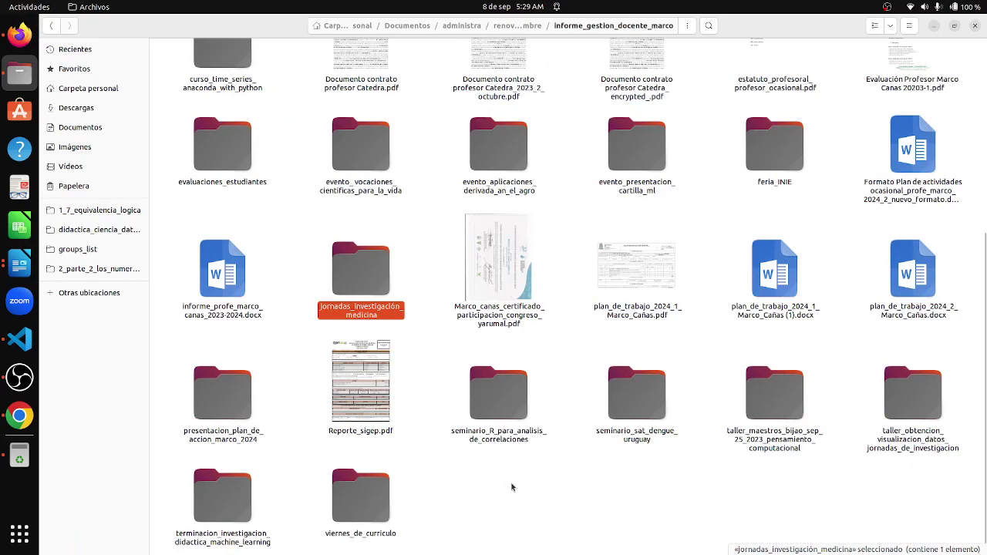
{"action": "scroll", "coordinate": [536, 504], "scroll_direction": "up", "scroll_amount": 9}
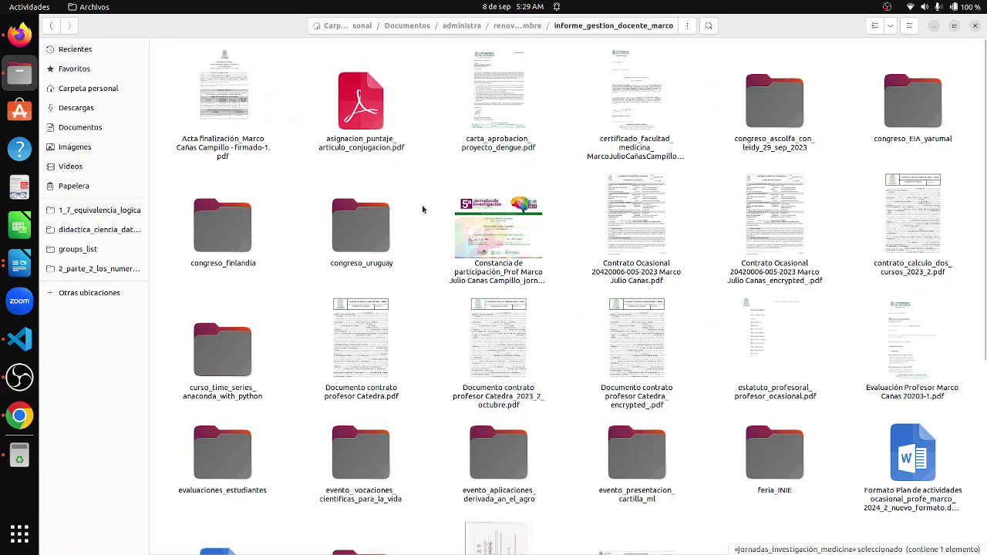
{"action": "left_click", "coordinate": [363, 117]}
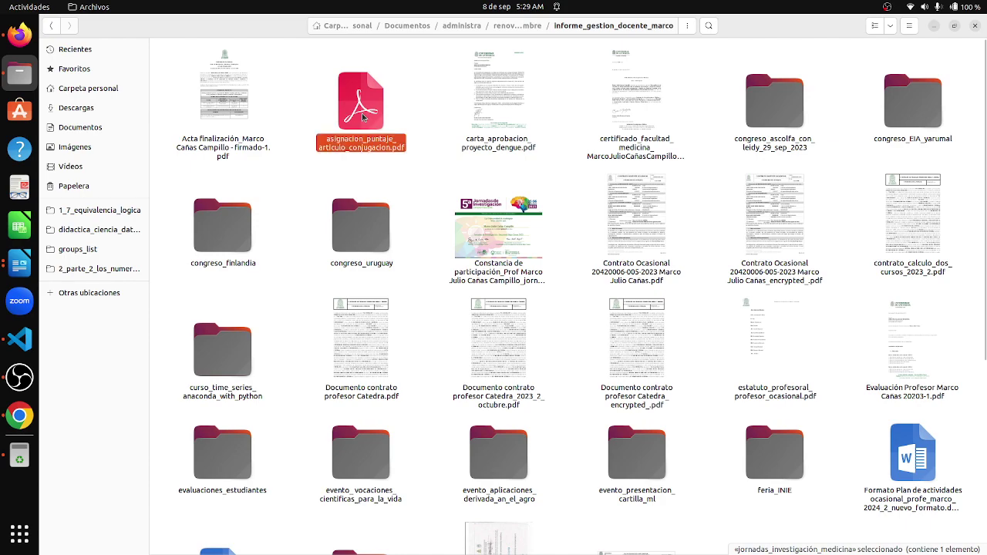
{"action": "key", "text": "Delete"}
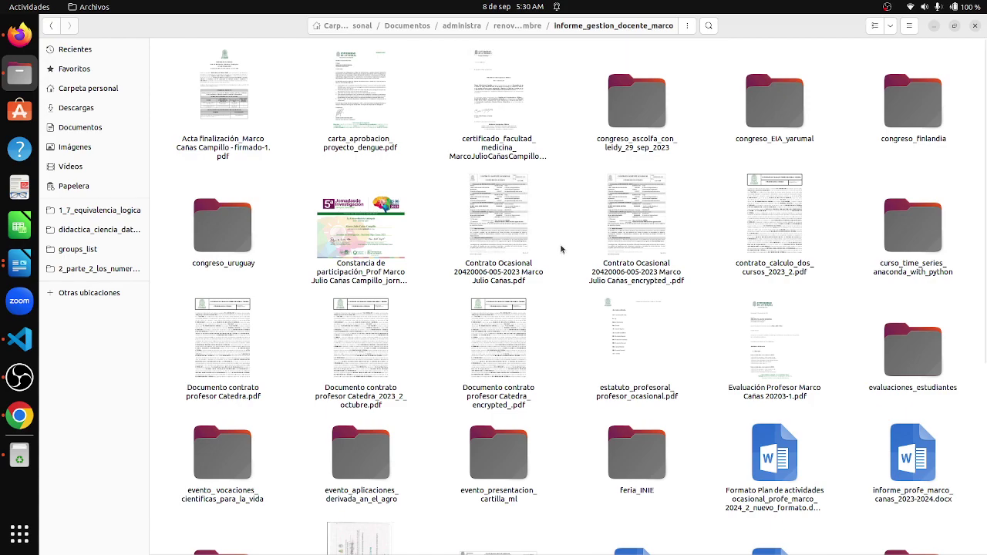
{"action": "left_click", "coordinate": [646, 124]}
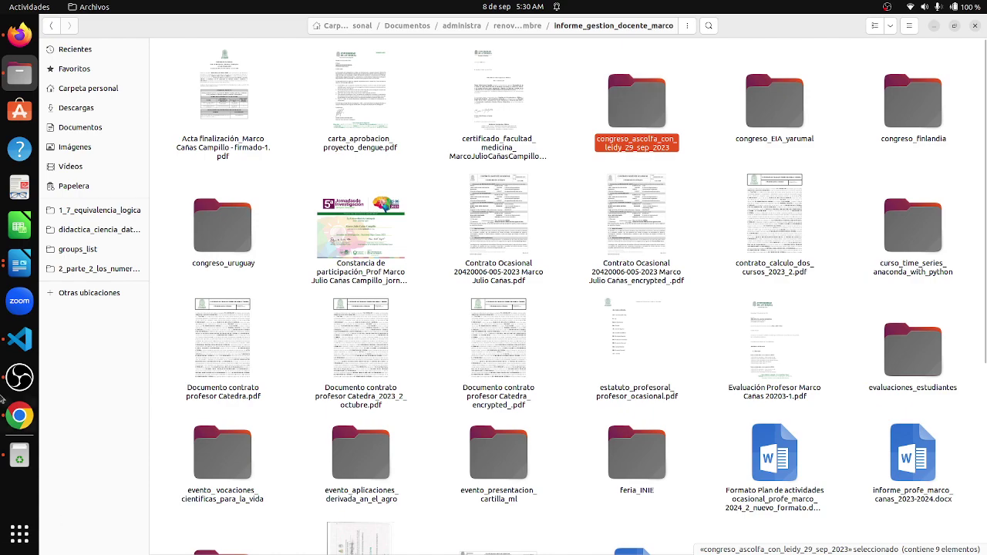
{"action": "left_click", "coordinate": [19, 264]}
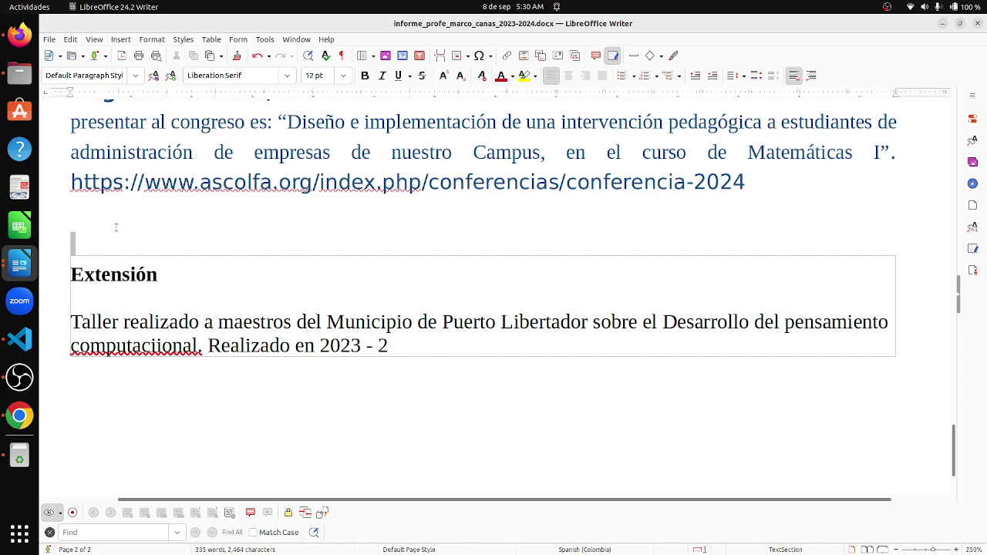
Step: Below the bibliotecadigital.udea.edu.co link, add a new paragraph reading "Presentación al congreso Ascolfa", keeping an empty line after it
{"action": "scroll", "coordinate": [154, 262], "scroll_direction": "up", "scroll_amount": 6}
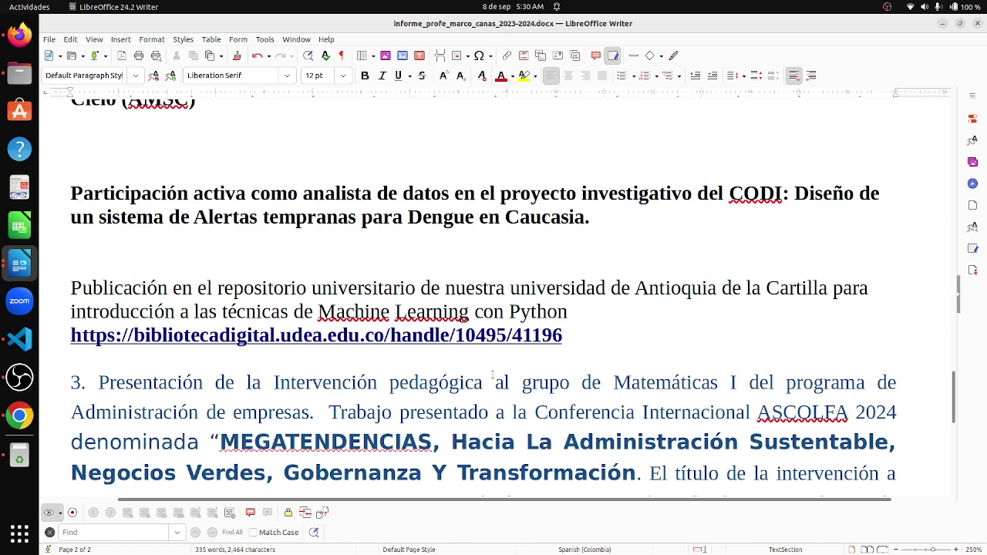
{"action": "scroll", "coordinate": [359, 414], "scroll_direction": "down", "scroll_amount": 3}
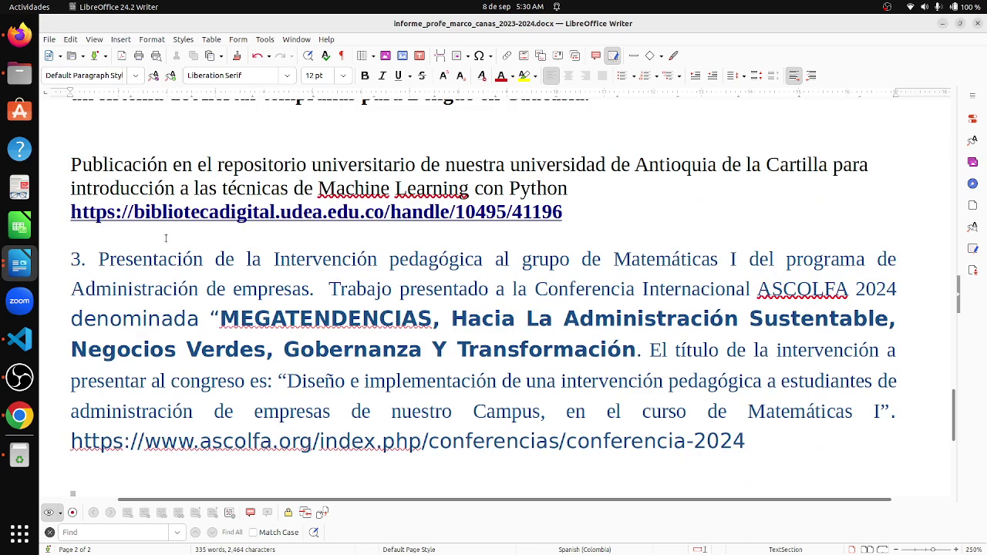
{"action": "left_click", "coordinate": [100, 235]}
{"action": "key", "text": "Return"}
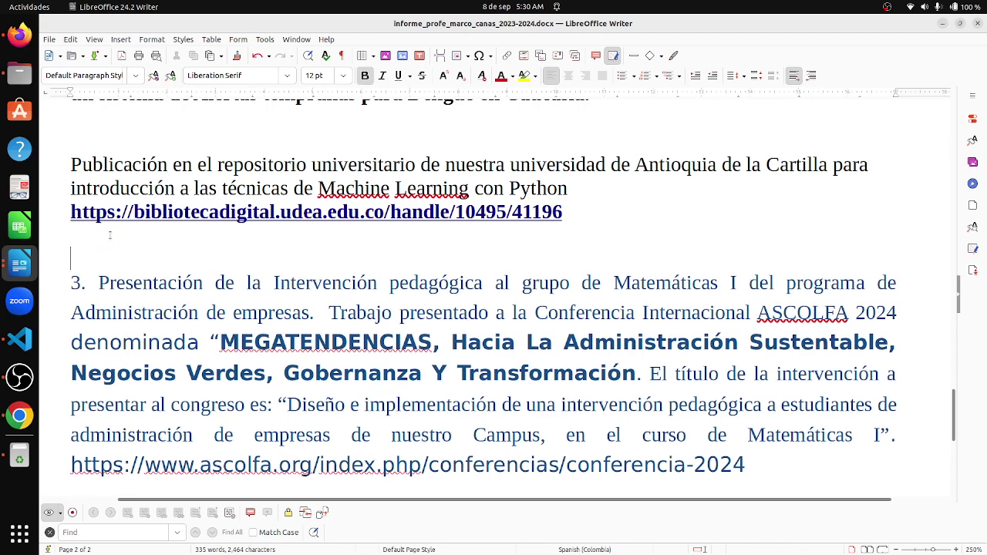
{"action": "key", "text": "Return"}
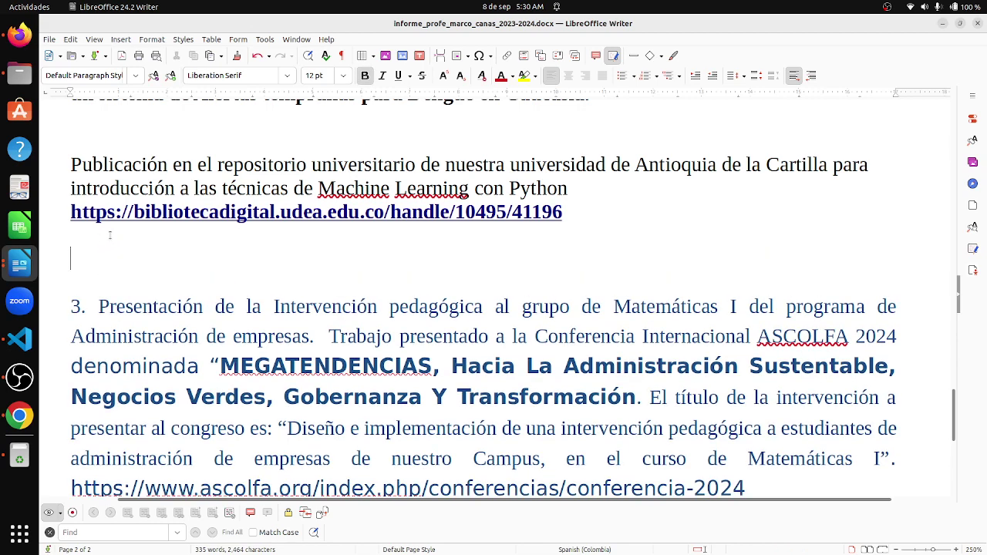
{"action": "type", "text": "Presenta"}
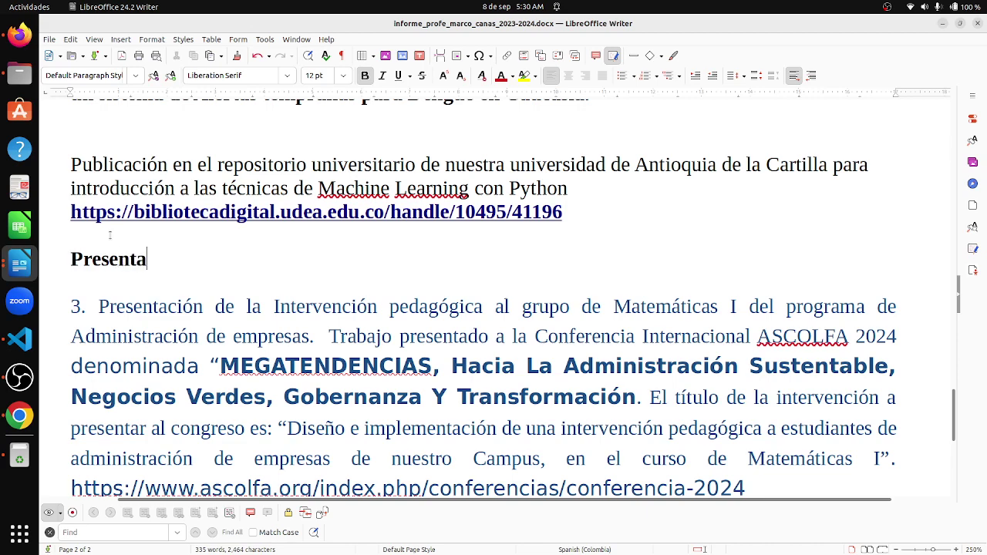
{"action": "type", "text": "ción al congre"}
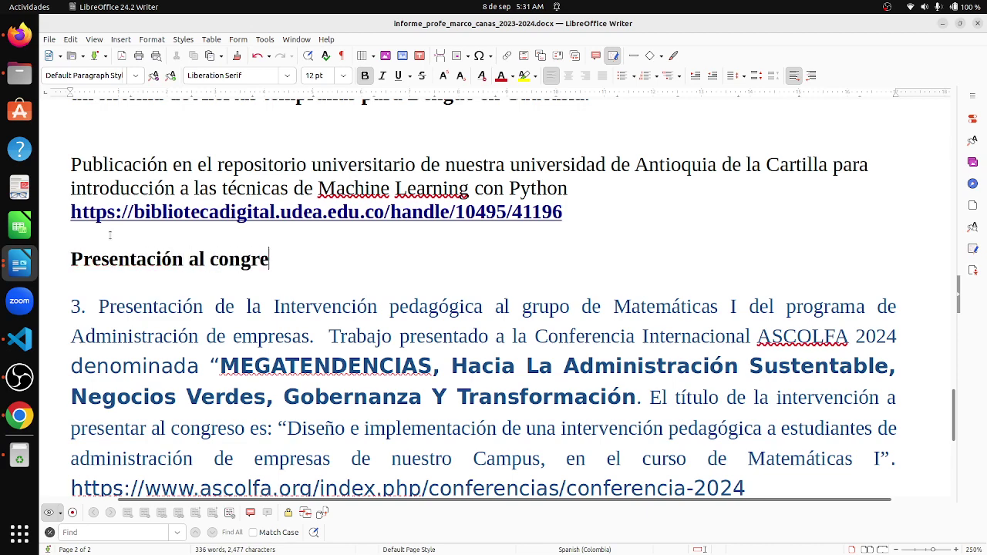
{"action": "type", "text": "so Ascol"}
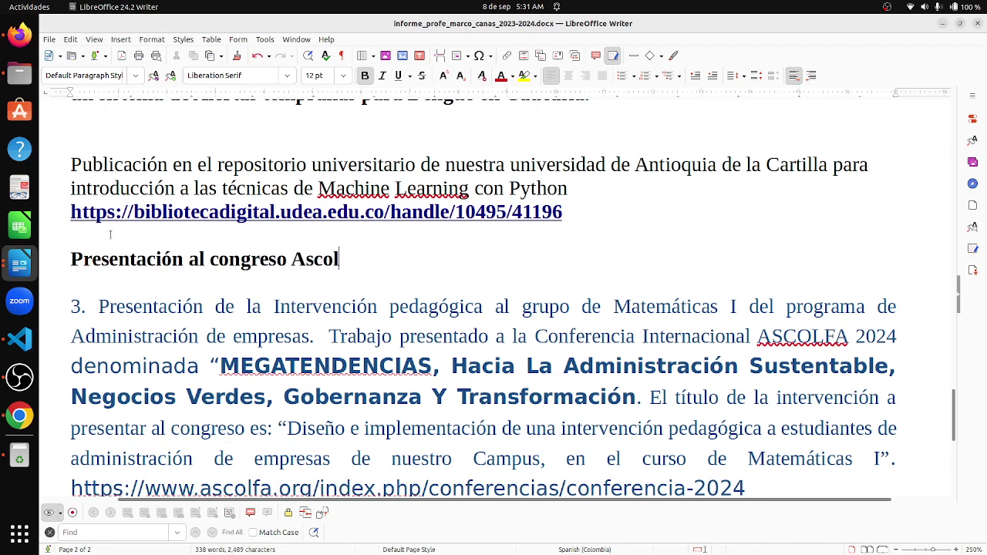
{"action": "type", "text": "fa"}
Step: In the new Ascolfa line, replace "al" with "Conferencia Internacional", capitalising both words
{"action": "left_click", "coordinate": [203, 258]}
{"action": "key", "text": "BackSpace"}
{"action": "key", "text": "BackSpace"}
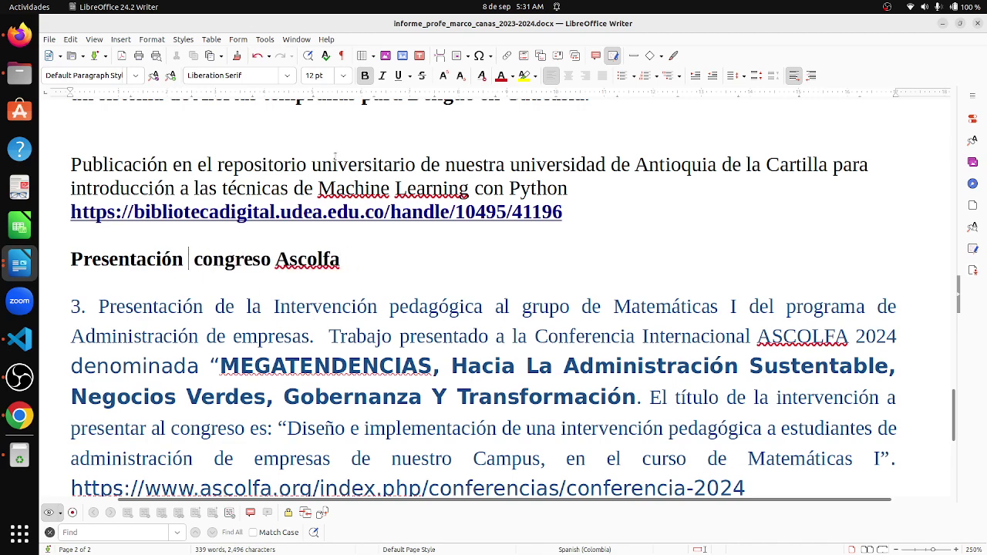
{"action": "type", "text": "conferenc"}
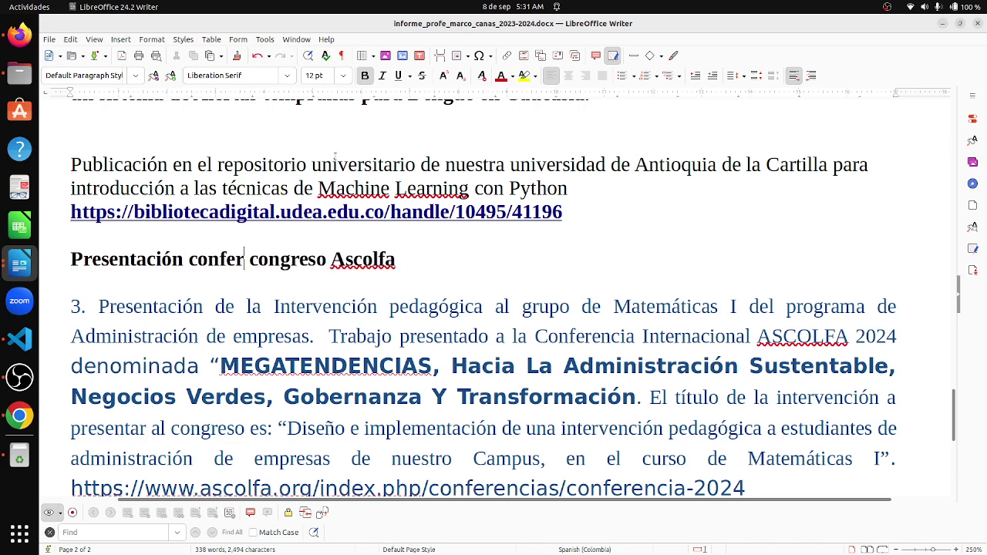
{"action": "type", "text": "ia "}
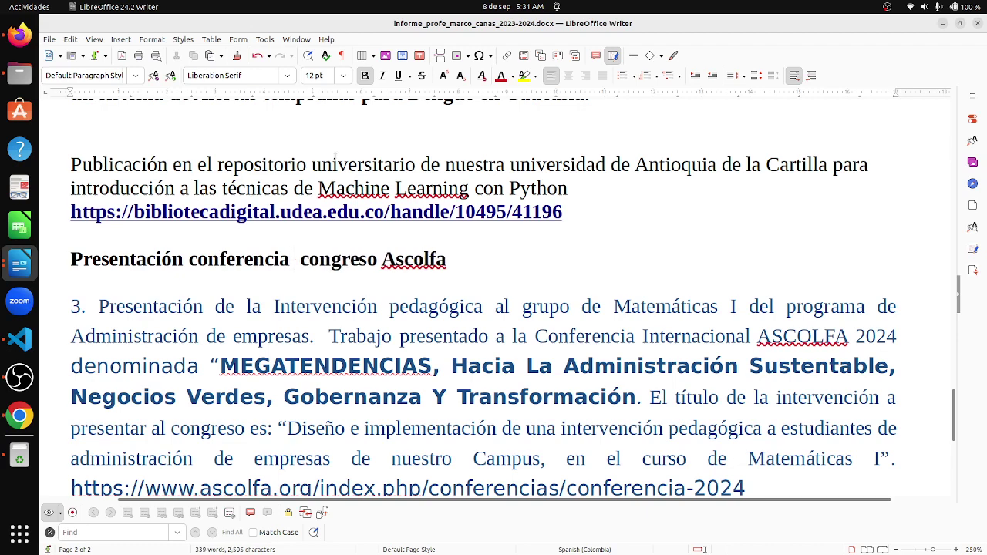
{"action": "type", "text": "Interna"}
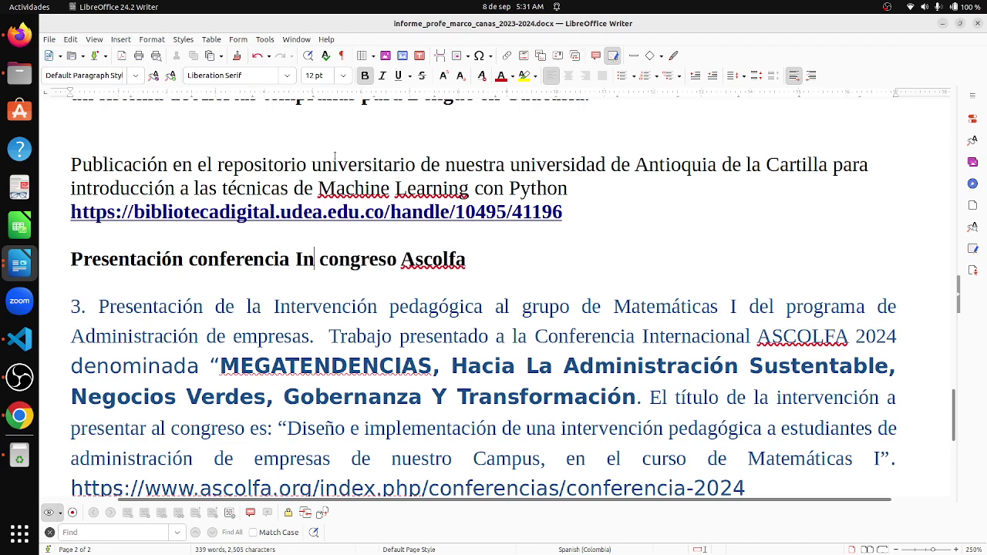
{"action": "type", "text": "cional"}
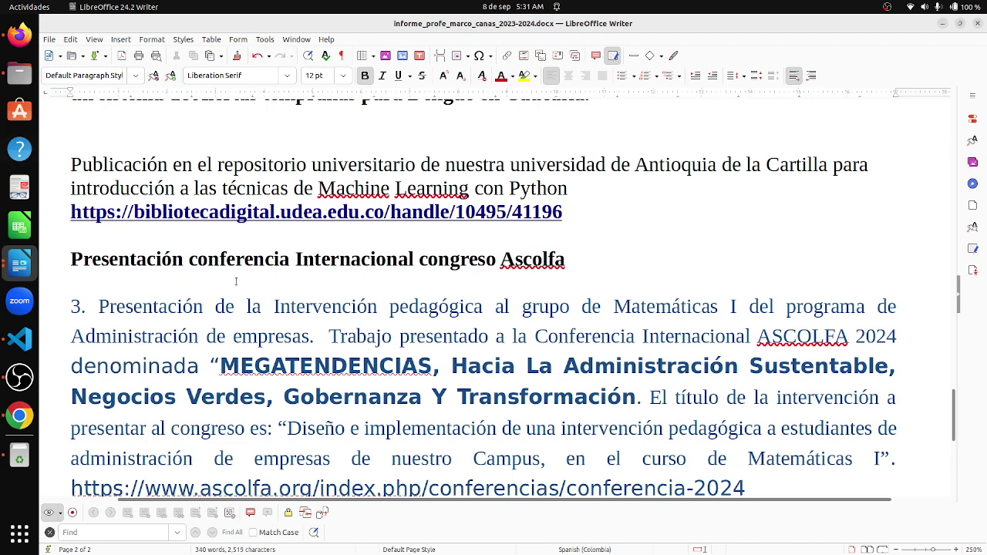
{"action": "key", "text": "Delete"}
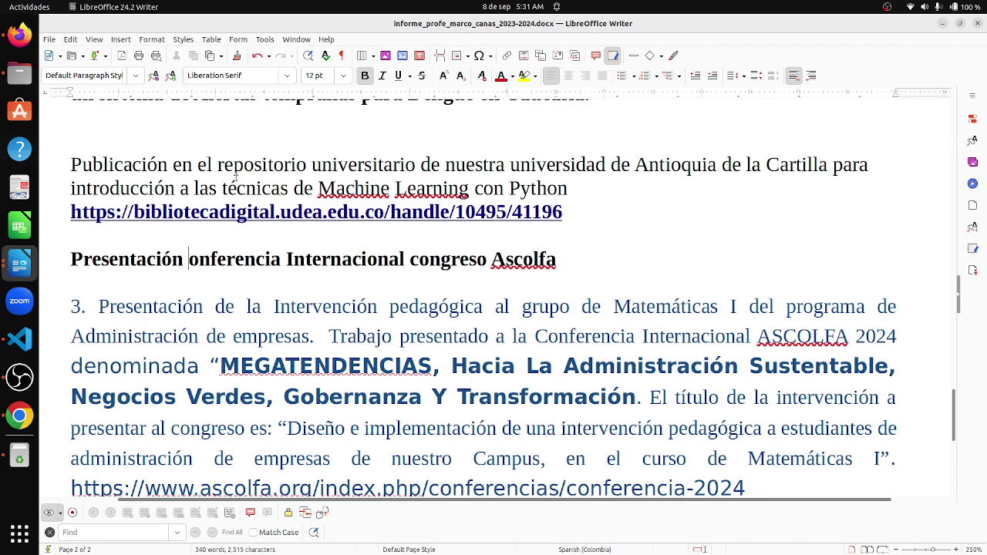
{"action": "type", "text": "C"}
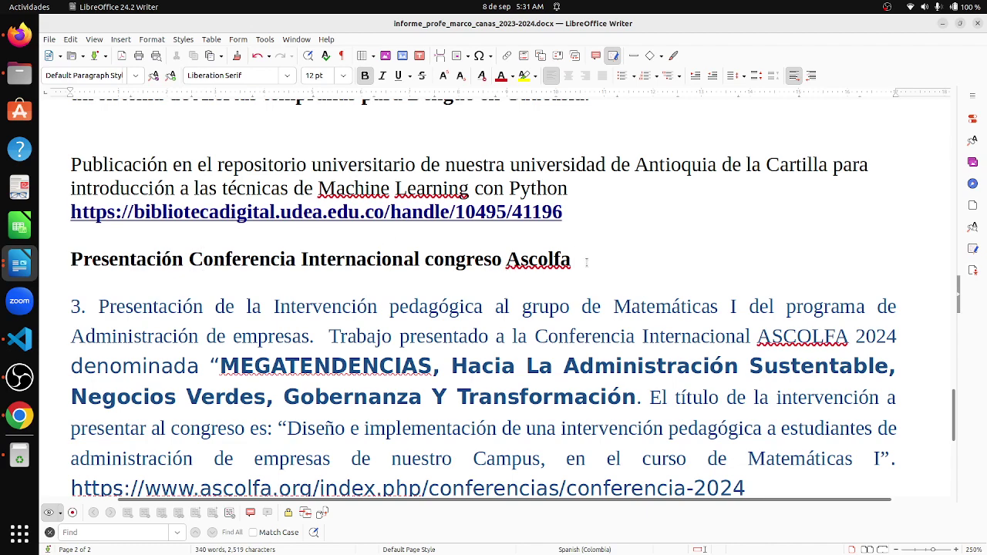
Step: Remove "congreso" from the Ascolfa line and end it with "2023:", so it reads "Presentación Conferencia Internacional Ascolfa 2023:"
{"action": "left_click", "coordinate": [586, 263]}
{"action": "type", "text": "2023"}
{"action": "key", "text": "BackSpace"}
{"action": "key", "text": "BackSpace"}
{"action": "key", "text": "BackSpace"}
{"action": "key", "text": "BackSpace"}
{"action": "key", "text": "BackSpace"}
{"action": "key", "text": "BackSpace"}
{"action": "key", "text": "BackSpace"}
{"action": "key", "text": "BackSpace"}
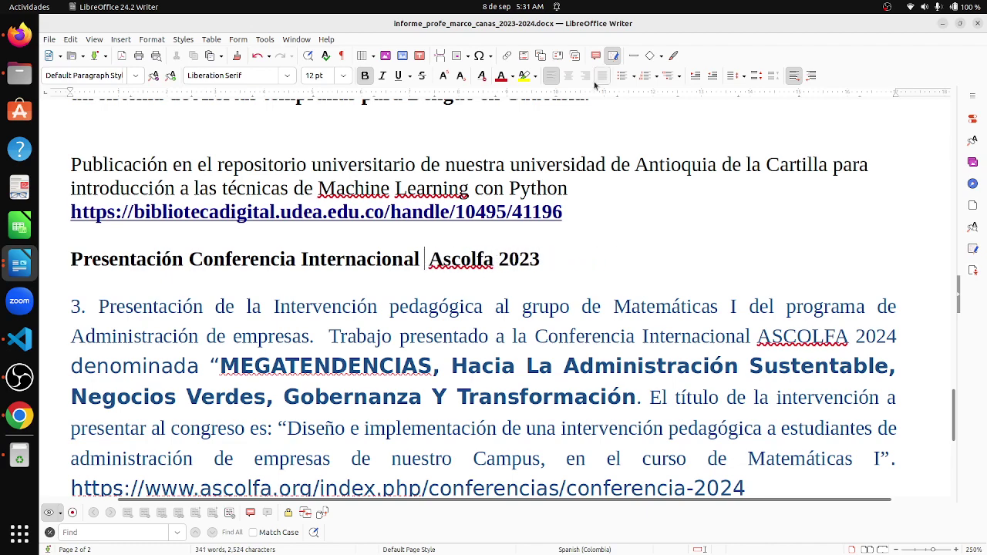
{"action": "key", "text": "BackSpace"}
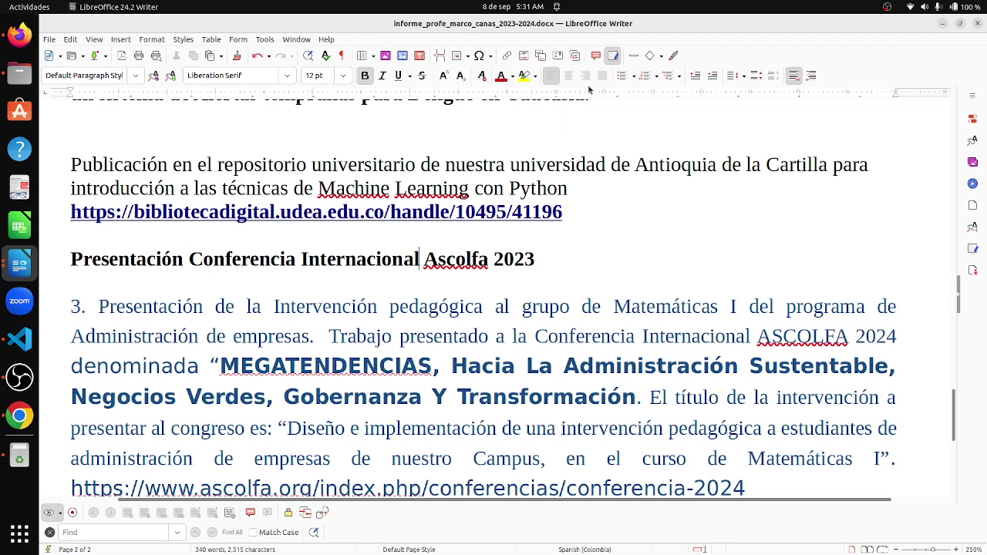
{"action": "left_click", "coordinate": [553, 257]}
{"action": "type", "text": ":"}
{"action": "left_click", "coordinate": [19, 34]}
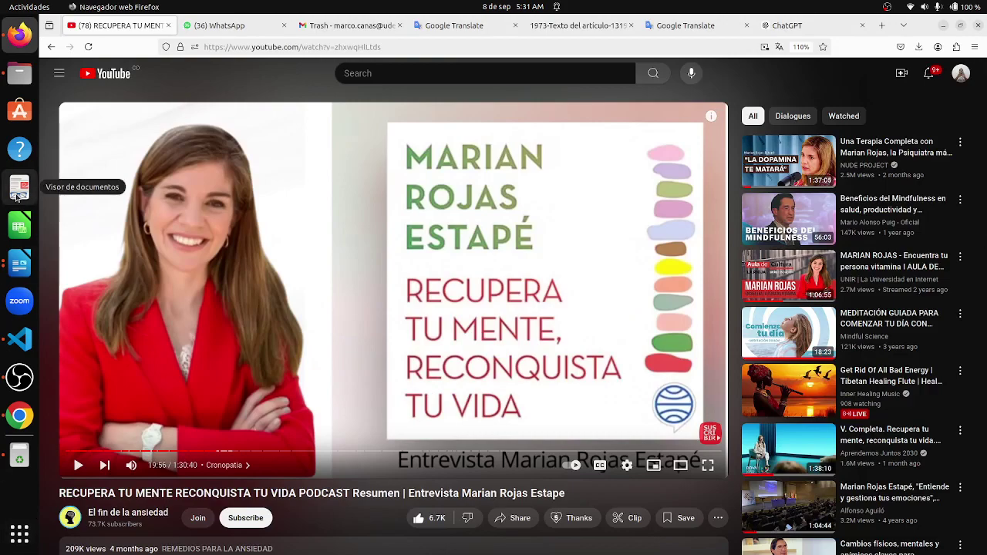
{"action": "left_click", "coordinate": [20, 73]}
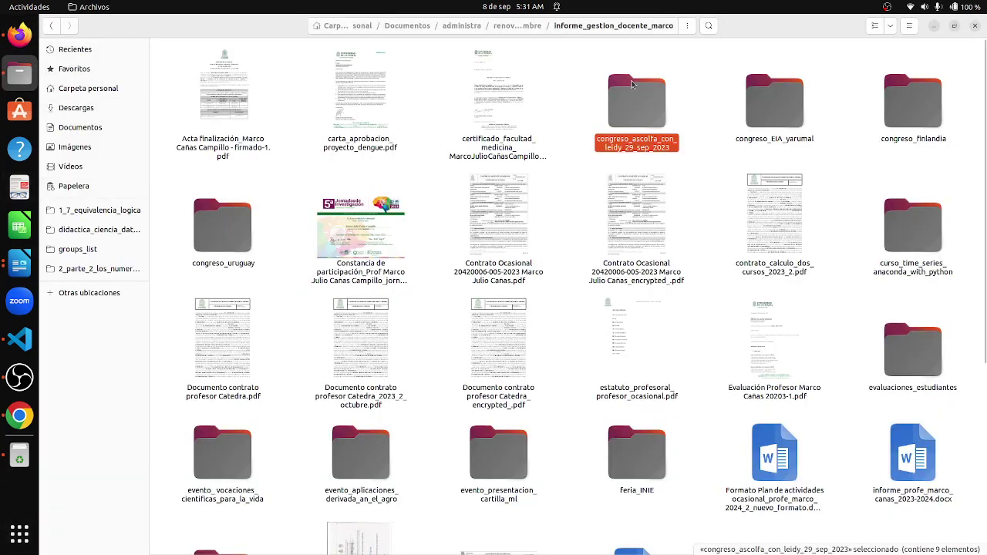
{"action": "double_click", "coordinate": [637, 108]}
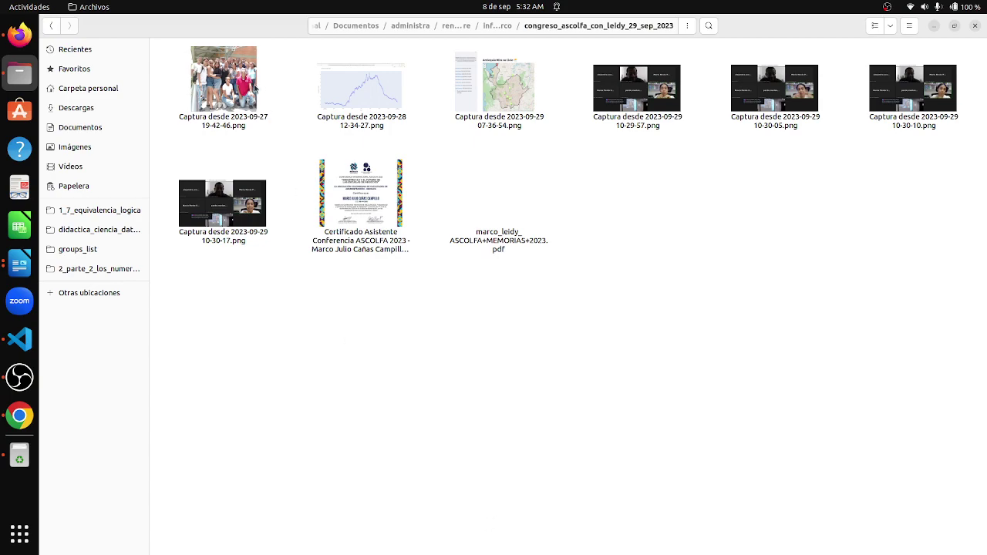
{"action": "left_click_drag", "start_coordinate": [231, 85], "coordinate": [116, 147]}
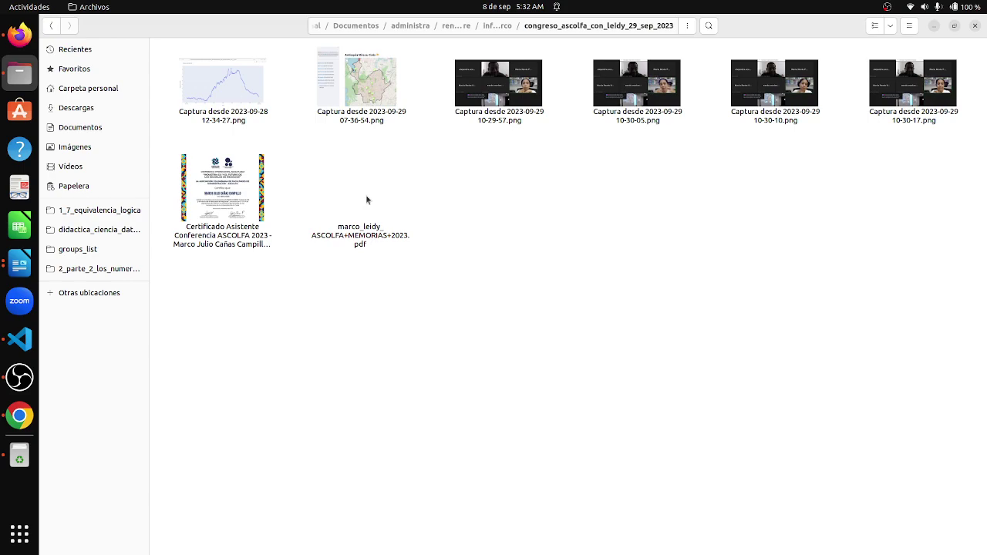
Step: Open the ASCOLFA 2023 conference attendance certificate to check its details, and return to the congress folder
{"action": "double_click", "coordinate": [222, 189]}
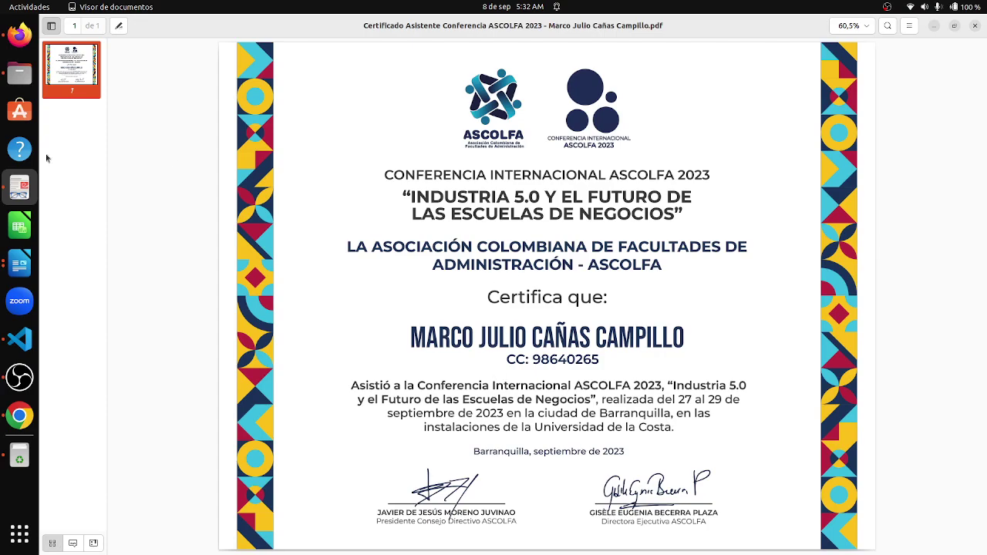
{"action": "left_click", "coordinate": [30, 74]}
{"action": "left_click", "coordinate": [534, 342]}
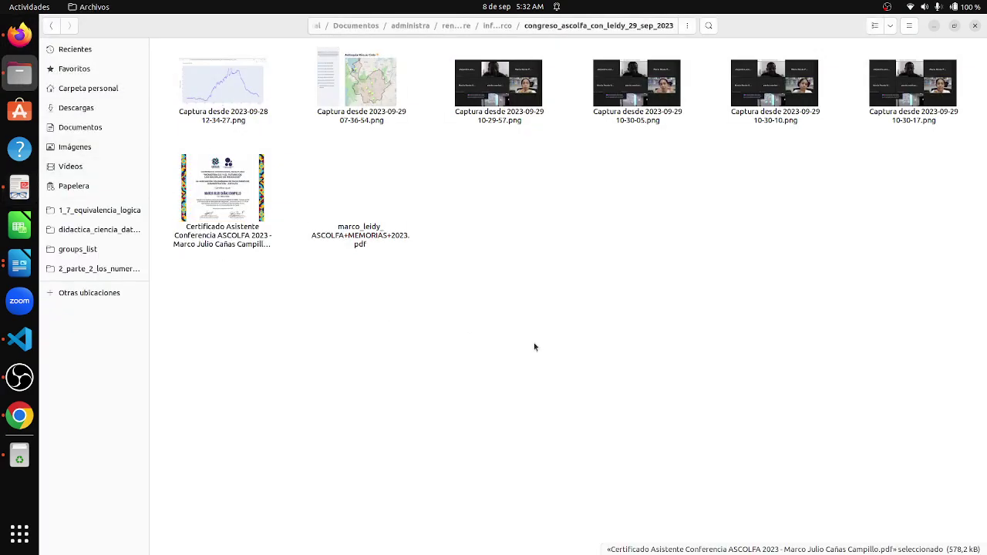
Step: Open the ASCOLFA MEMORIAS 2023 PDF and go to the title of the computational thinking paper on page 108
{"action": "double_click", "coordinate": [376, 216]}
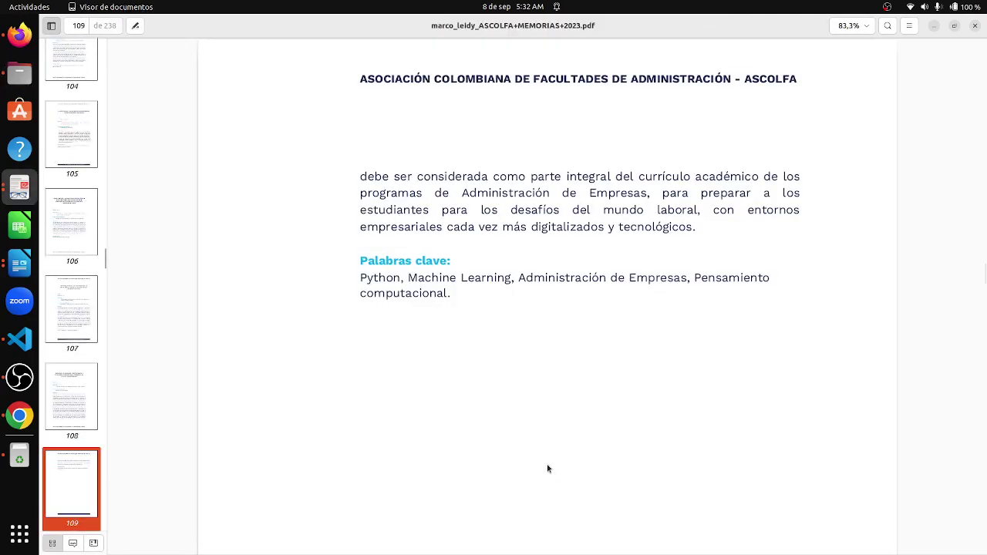
{"action": "scroll", "coordinate": [546, 465], "scroll_direction": "up", "scroll_amount": 5}
{"action": "scroll", "coordinate": [530, 411], "scroll_direction": "up", "scroll_amount": 8}
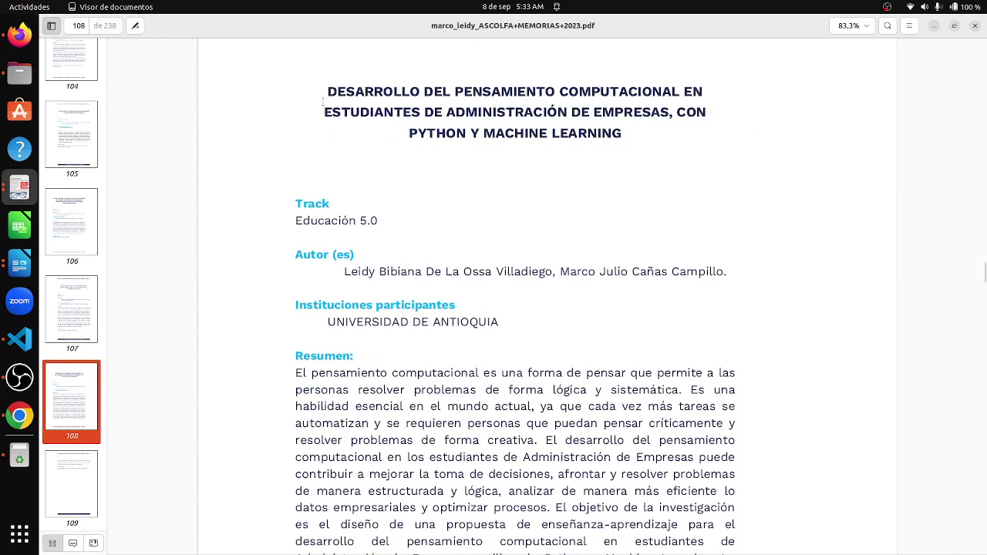
Step: Try to paste the paper's title from the PDF after "Presentación Conferencia Internacional Ascolfa 2023:" in the report, and undo the paste
{"action": "left_click_drag", "start_coordinate": [327, 91], "coordinate": [629, 140]}
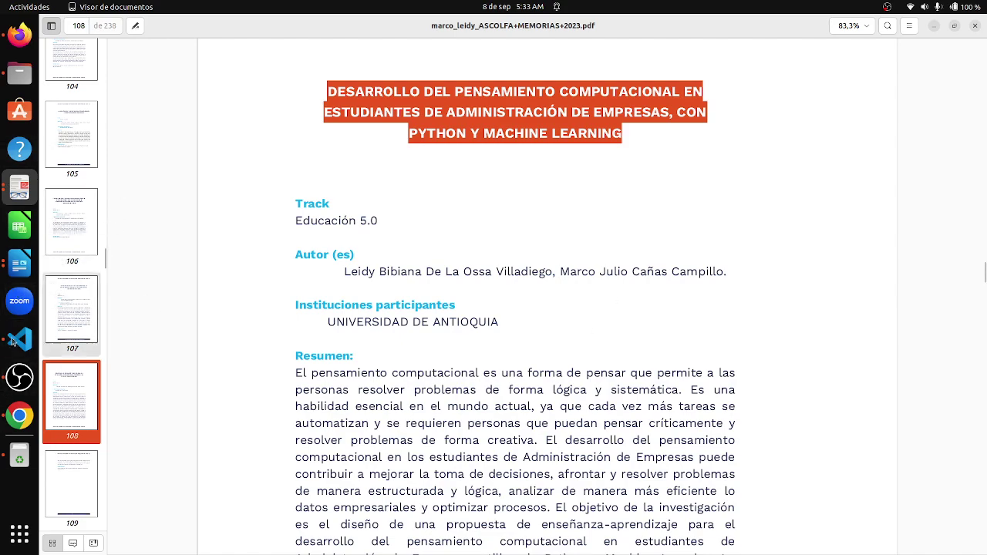
{"action": "left_click", "coordinate": [19, 262]}
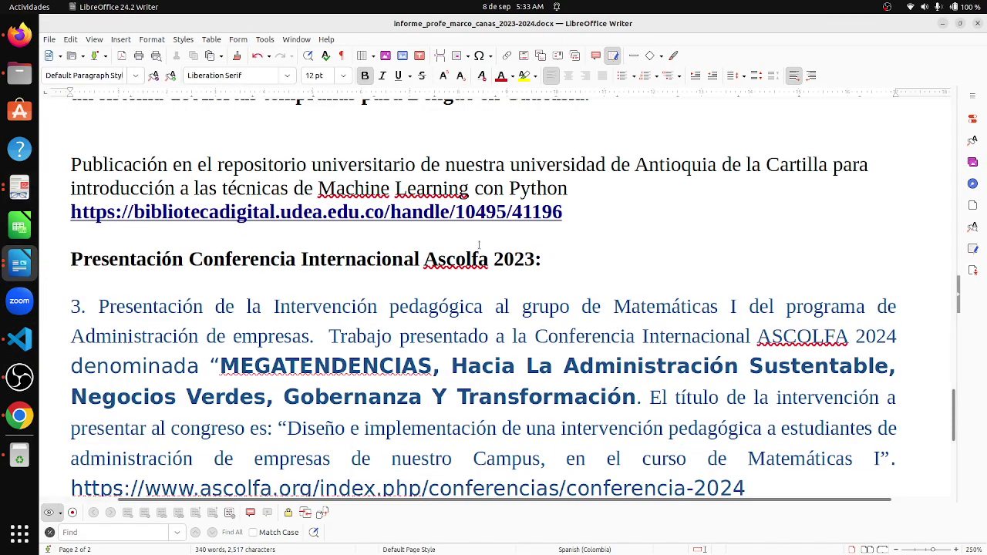
{"action": "key", "text": "ctrl+v"}
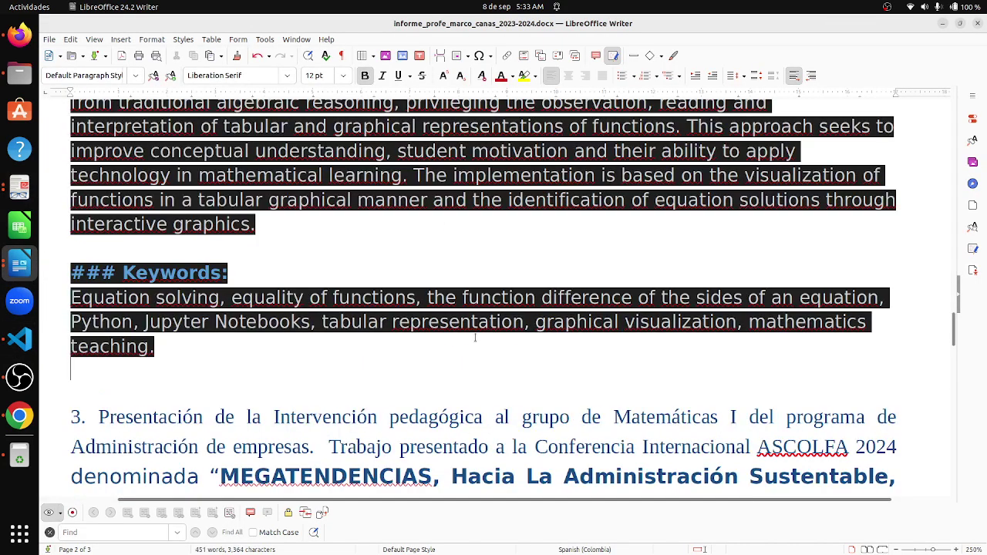
{"action": "key", "text": "ctrl+z"}
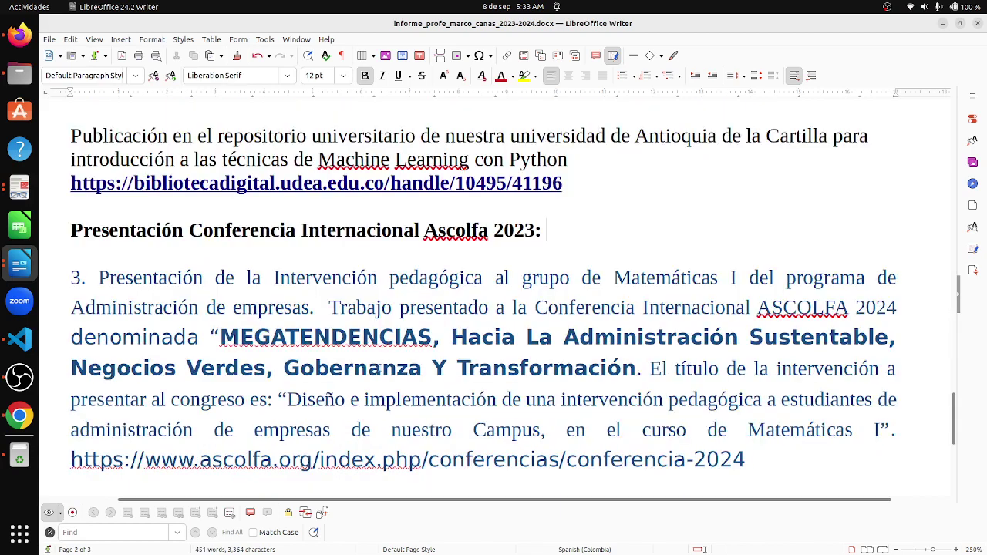
{"action": "left_click", "coordinate": [21, 267]}
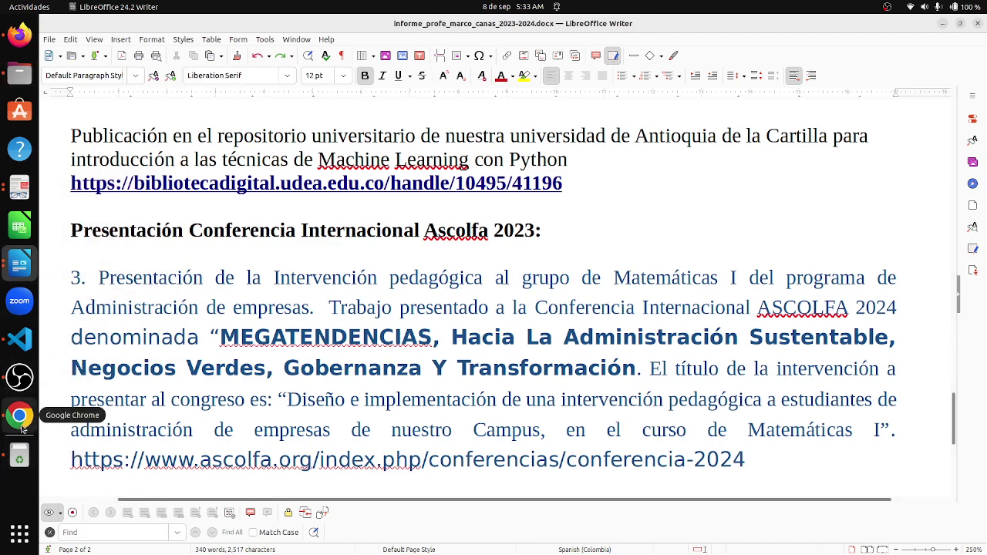
{"action": "left_click", "coordinate": [21, 265]}
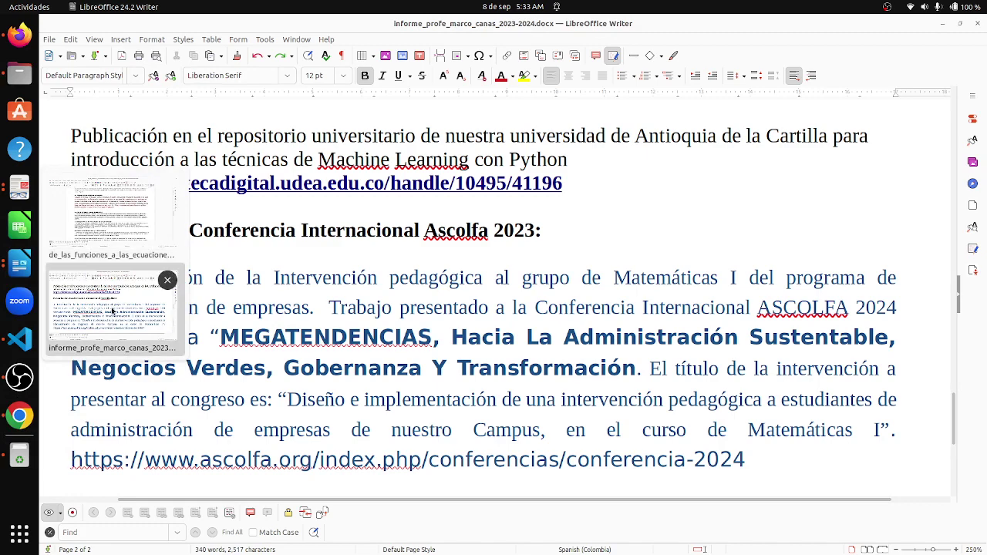
{"action": "left_click", "coordinate": [112, 311]}
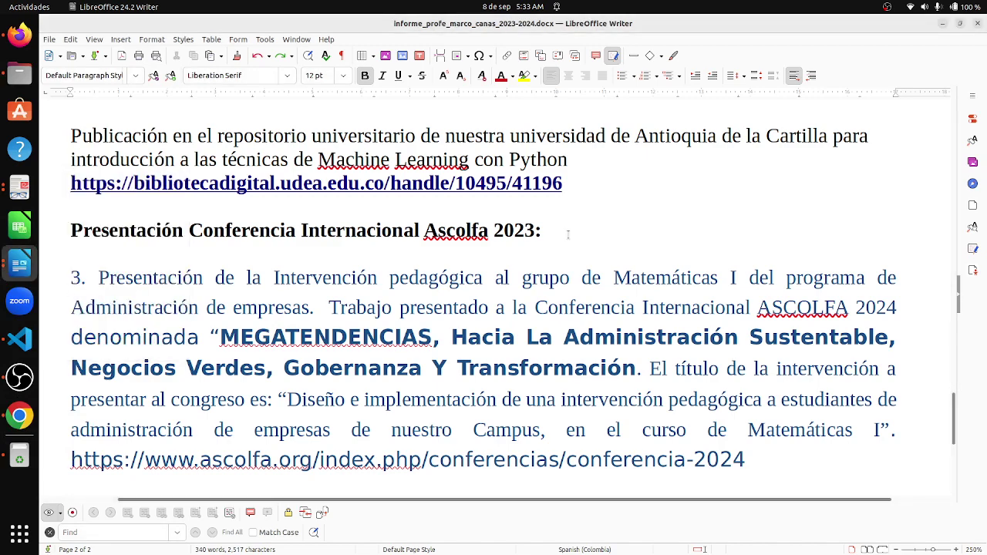
{"action": "left_click", "coordinate": [19, 264]}
{"action": "left_click", "coordinate": [94, 236]}
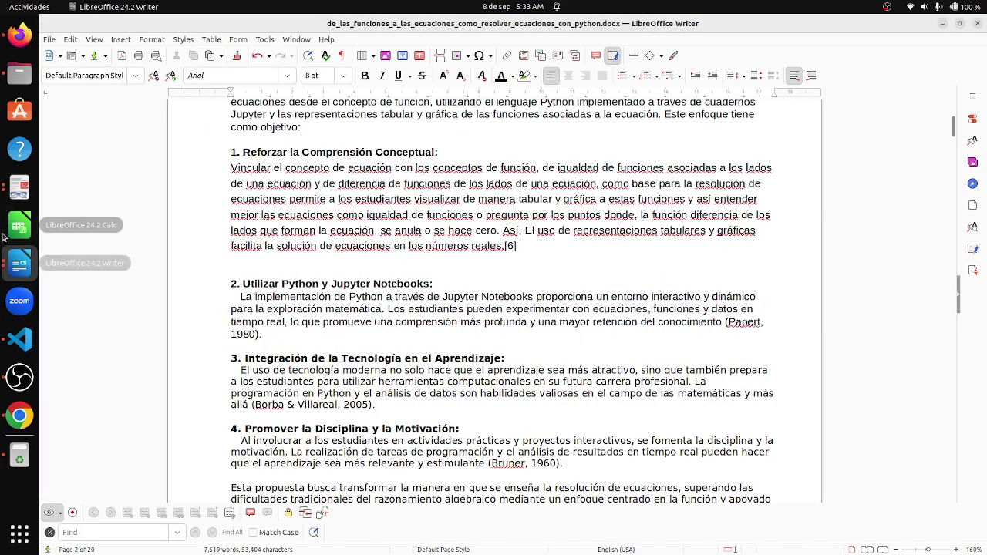
Step: Copy the computational thinking paper's title from the memoirs PDF and paste it after "Presentación Conferencia Internacional Ascolfa 2023:" in the report
{"action": "left_click", "coordinate": [28, 196]}
{"action": "left_click", "coordinate": [477, 235]}
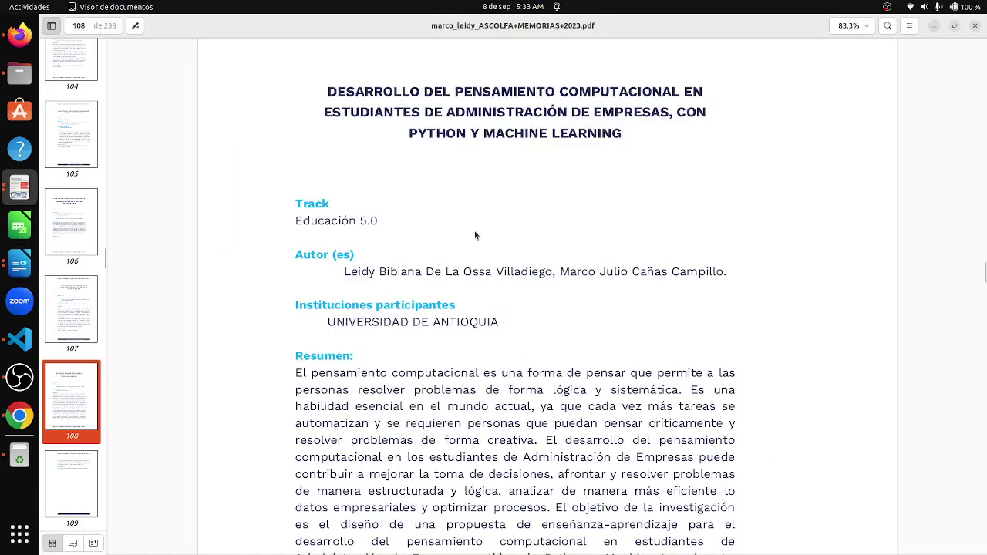
{"action": "left_click_drag", "start_coordinate": [327, 86], "coordinate": [631, 153]}
{"action": "key", "text": "ctrl+c"}
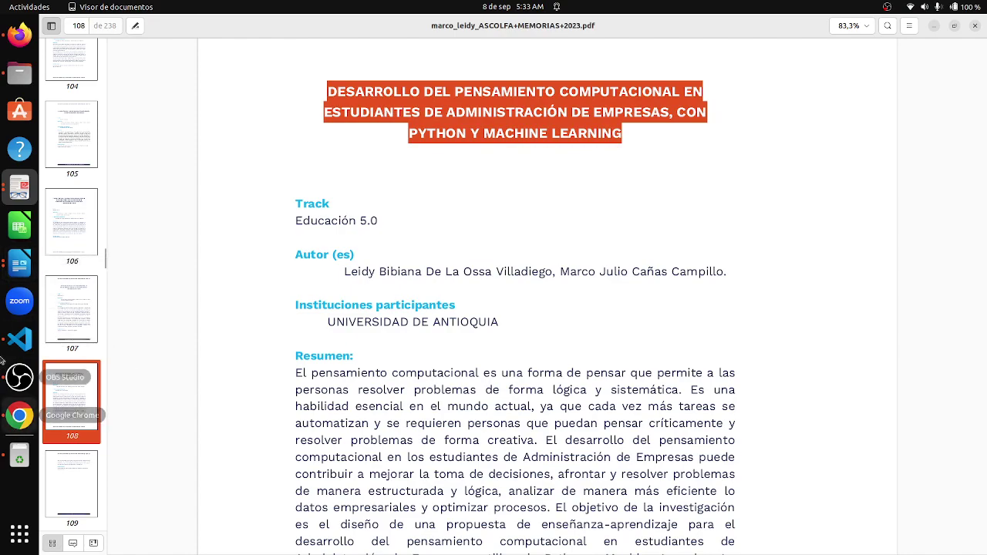
{"action": "left_click", "coordinate": [19, 264]}
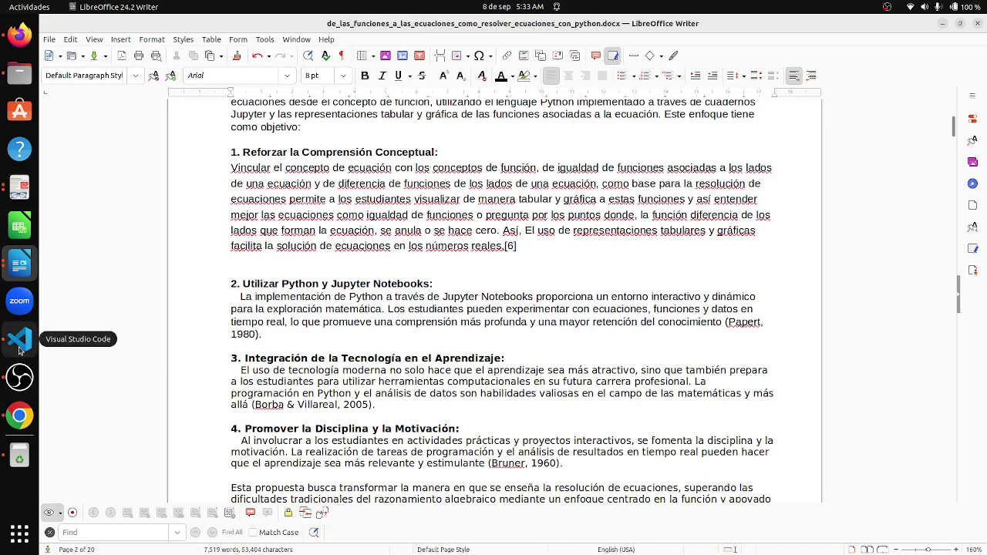
{"action": "left_click", "coordinate": [19, 266]}
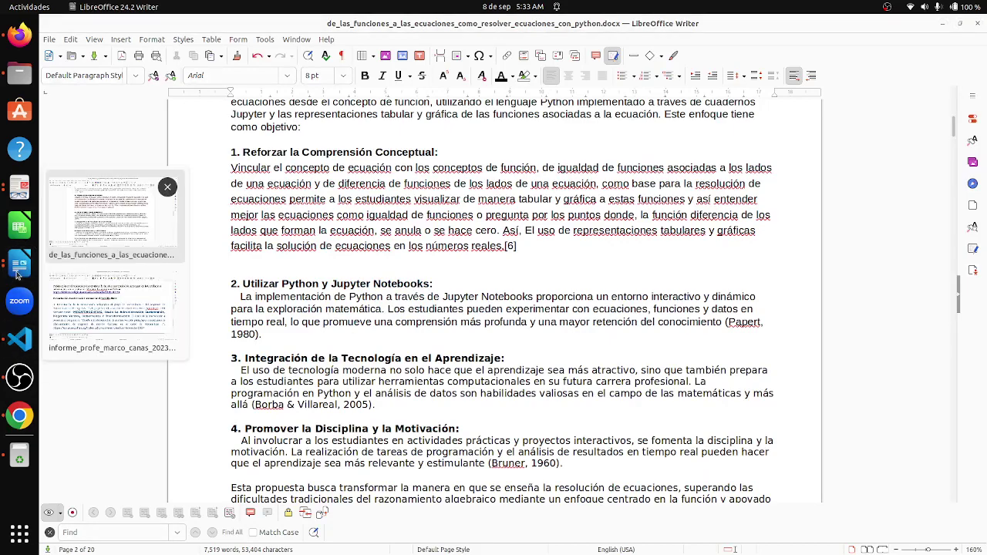
{"action": "left_click", "coordinate": [112, 308]}
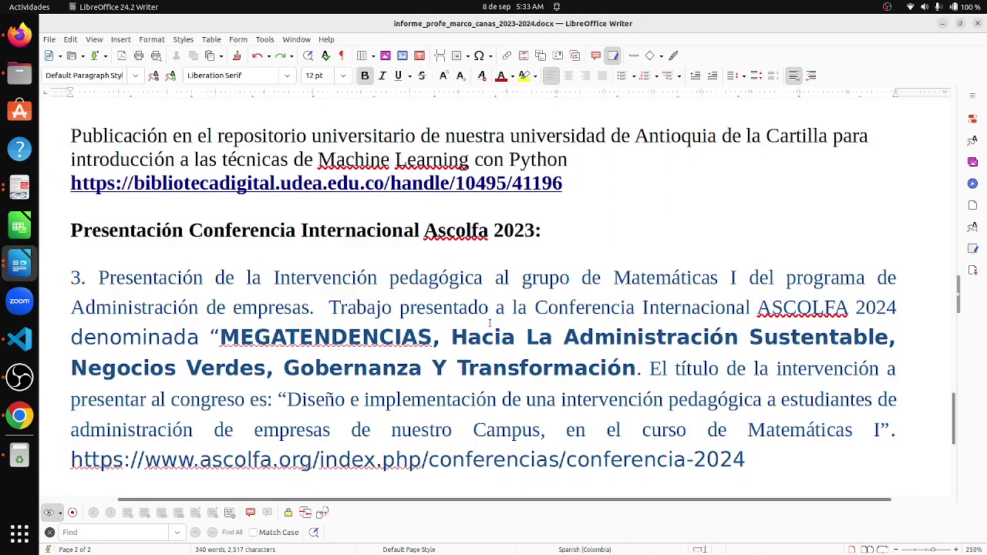
{"action": "key", "text": "ctrl+v"}
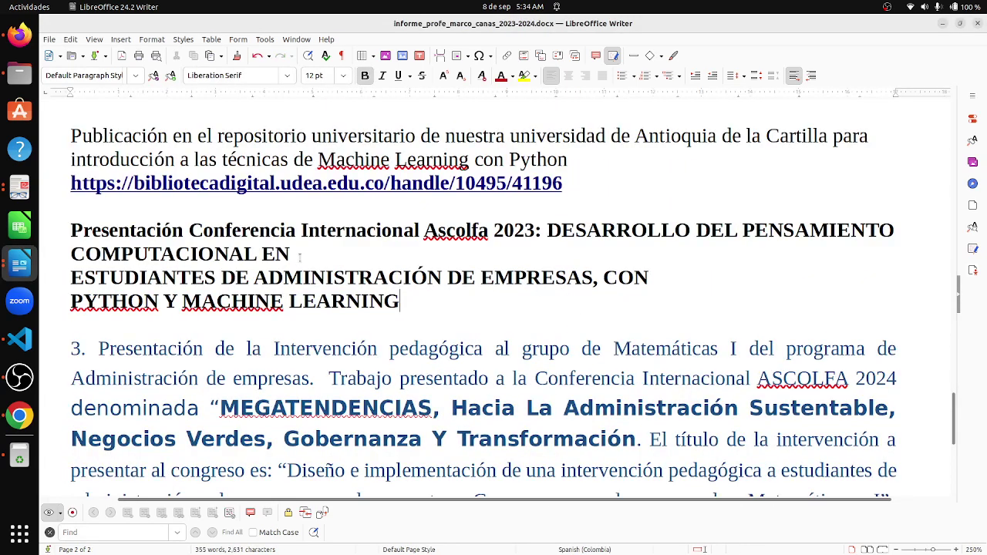
Step: Insert "de un resumen de propuesta de enseñanza para estudiantes de Administración de empresas titulada" between "Ascolfa 2023" and the colon
{"action": "left_click", "coordinate": [537, 229]}
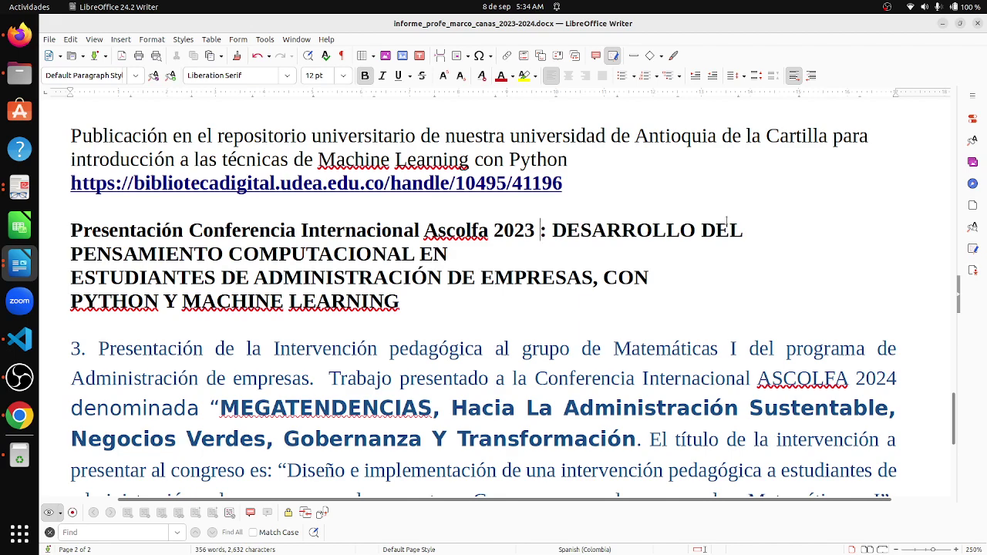
{"action": "type", "text": "de un "}
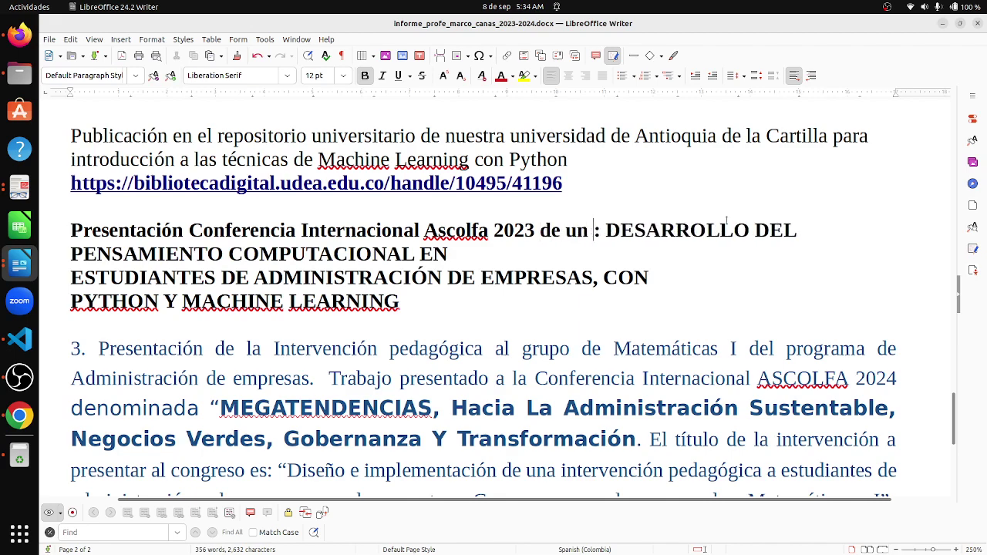
{"action": "type", "text": "resumen d"}
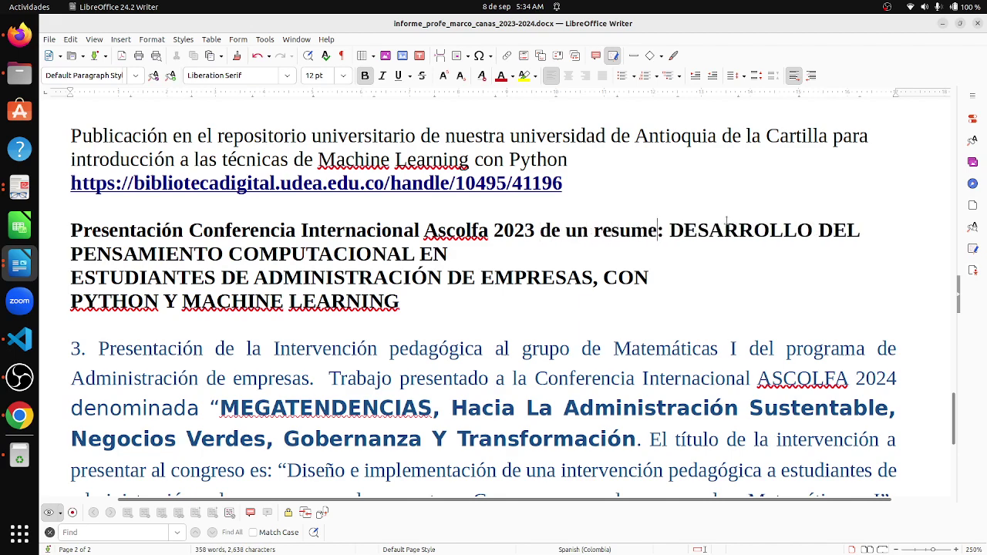
{"action": "type", "text": "e propuesta "}
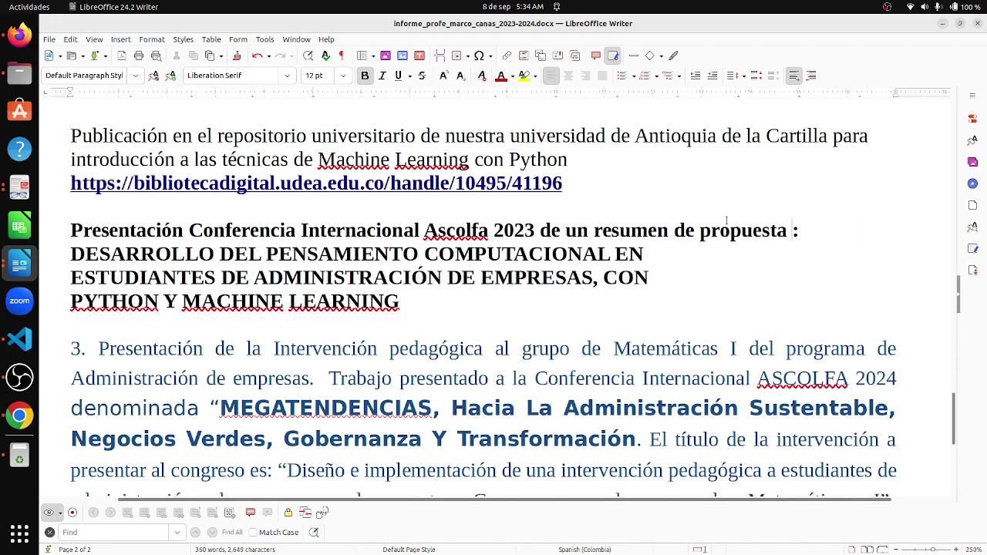
{"action": "type", "text": "de enseñanza "}
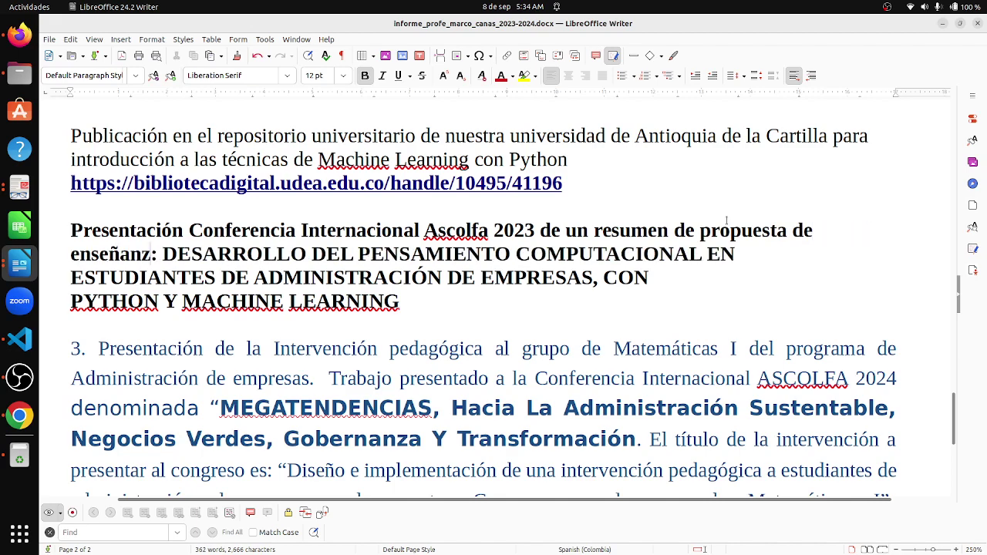
{"action": "type", "text": "ppara estu"}
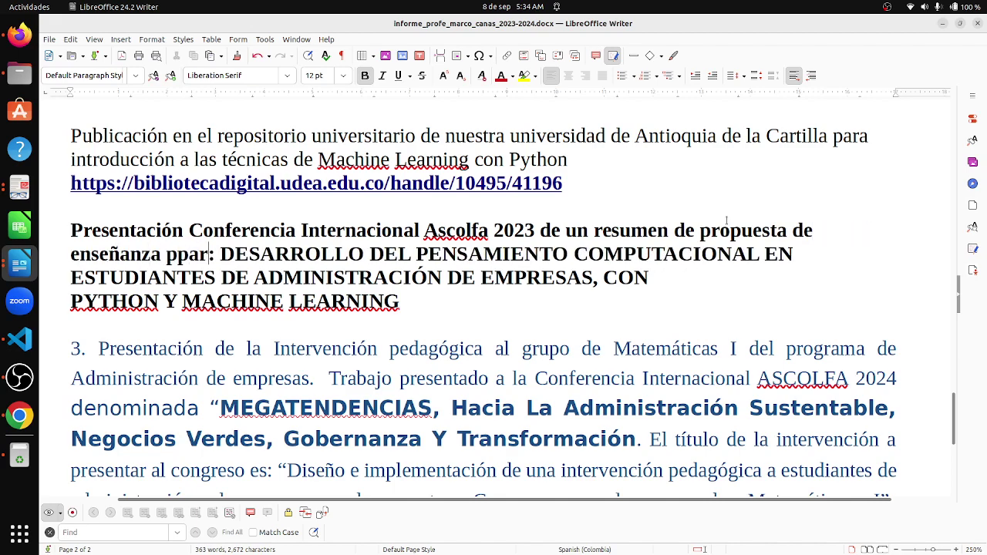
{"action": "type", "text": "diantes de "}
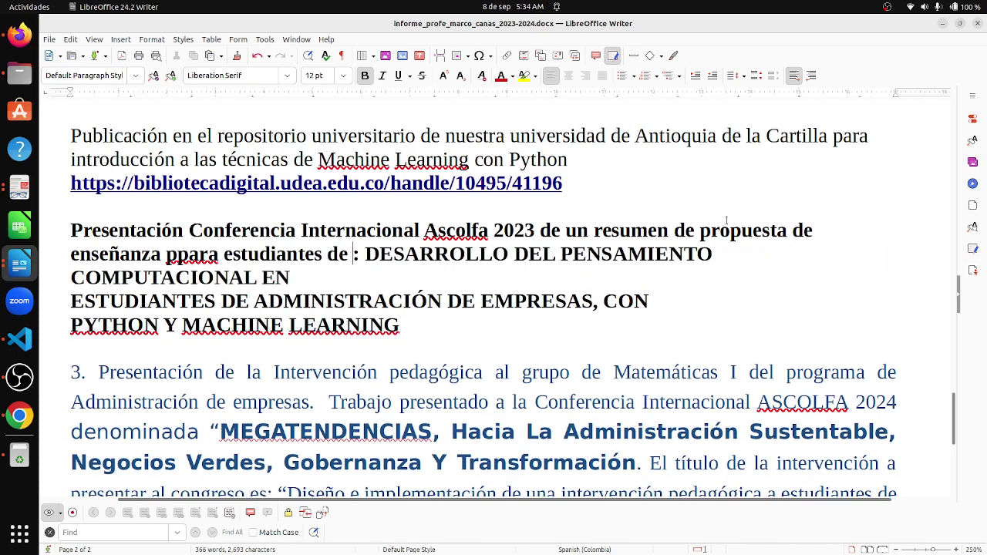
{"action": "type", "text": "Ad"}
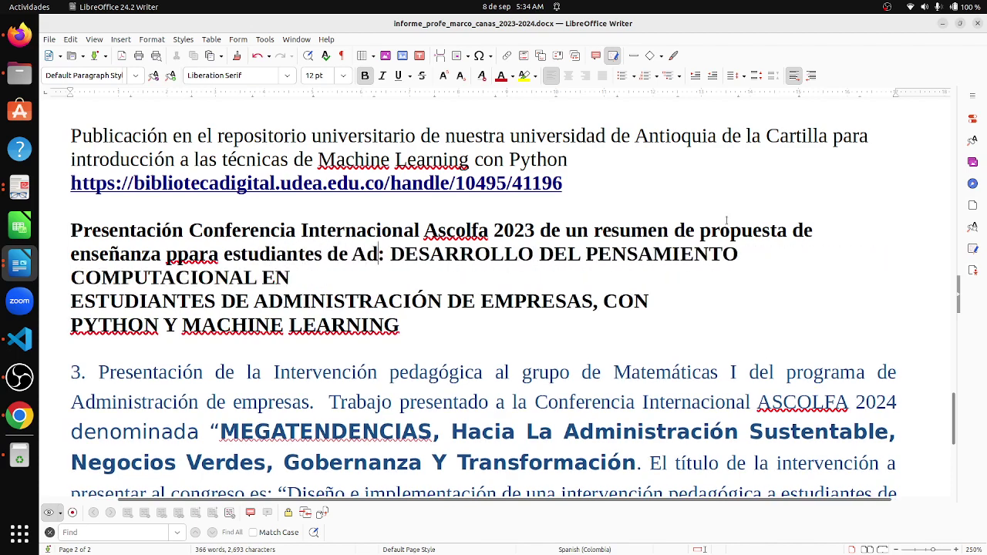
{"action": "type", "text": "ministraci"}
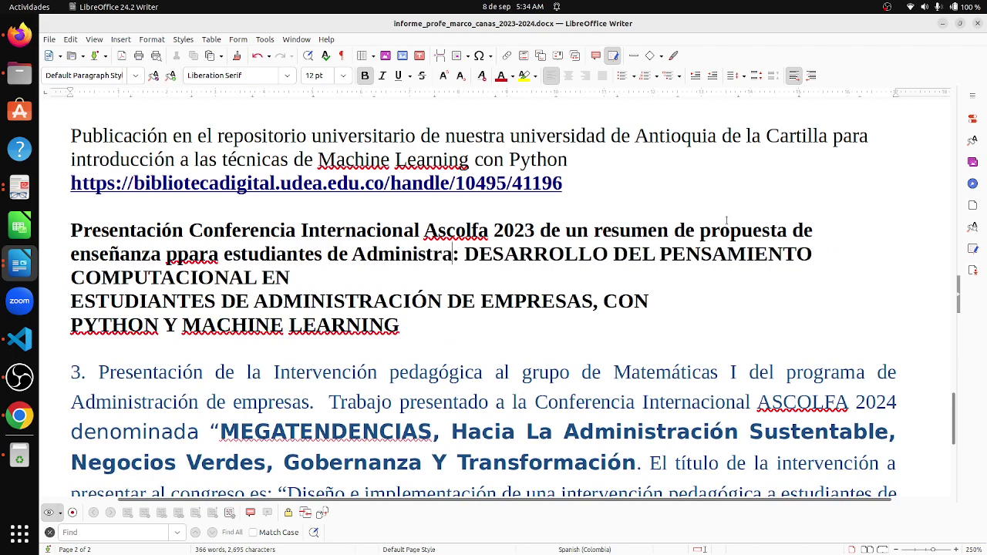
{"action": "type", "text": "ón de em"}
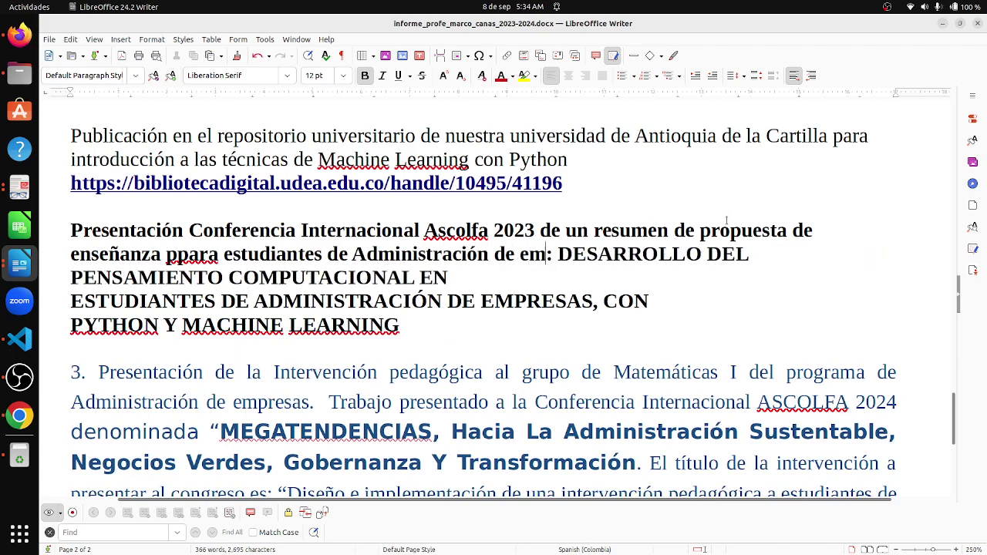
{"action": "type", "text": "presas"}
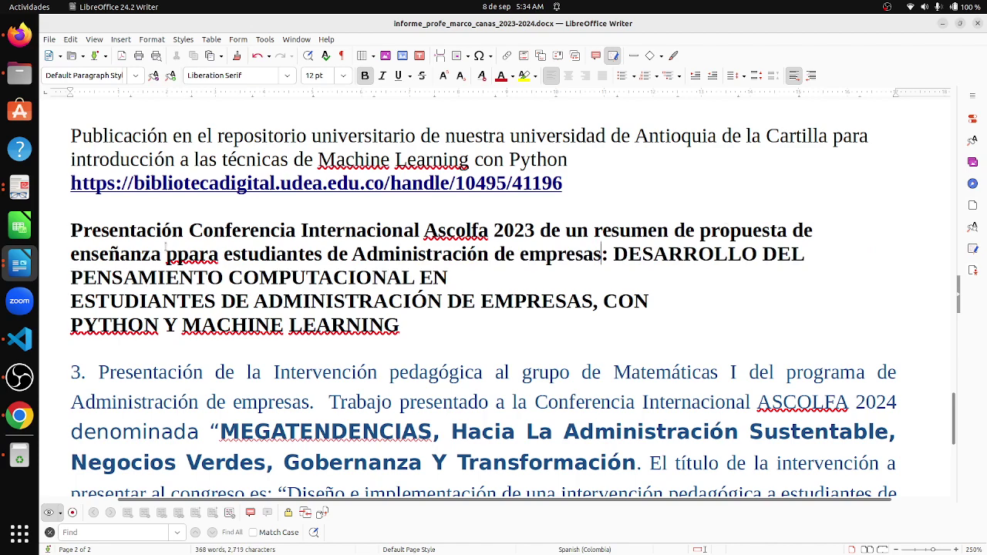
{"action": "left_click", "coordinate": [177, 254]}
{"action": "key", "text": "BackSpace"}
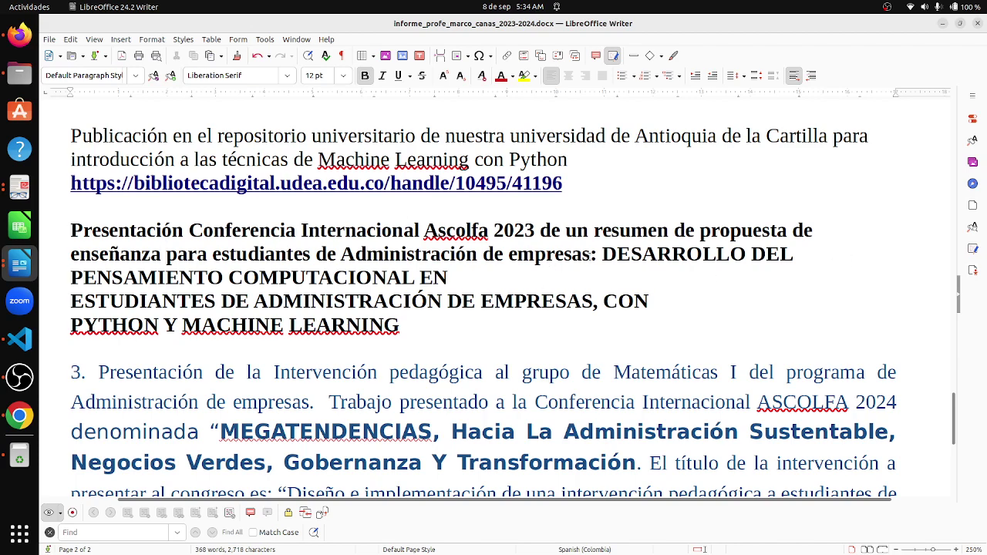
{"action": "left_click", "coordinate": [593, 257]}
{"action": "type", "text": "ti"}
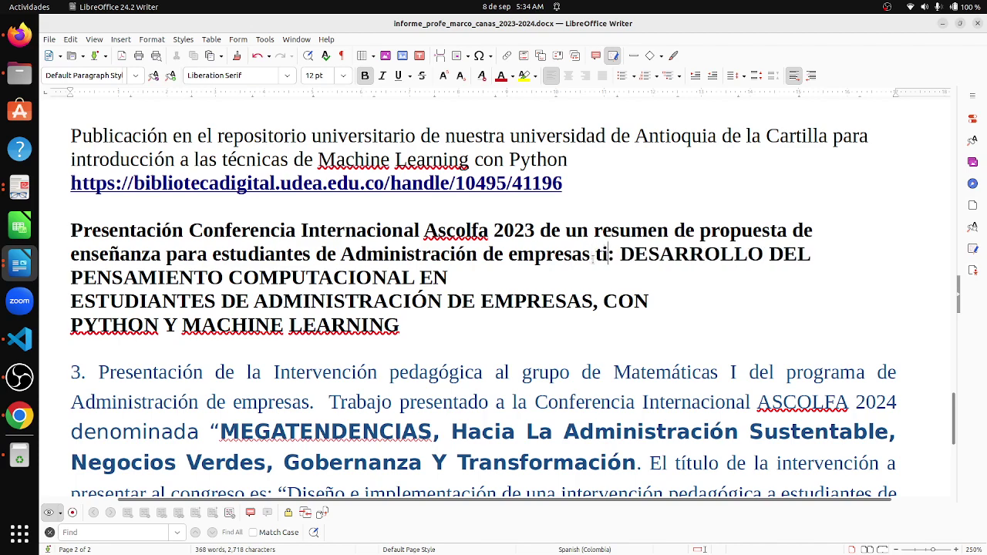
{"action": "type", "text": "tulada"}
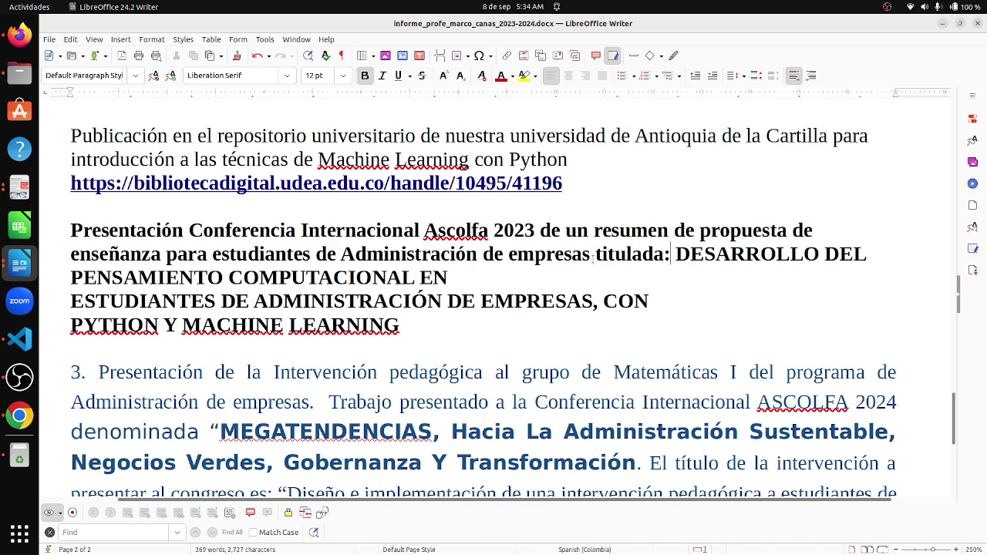
Step: Enclose the pasted paper title in quotation marks and remove its line breaks so it runs as continuous text
{"action": "key", "text": "Right"}
{"action": "type", "text": "“"}
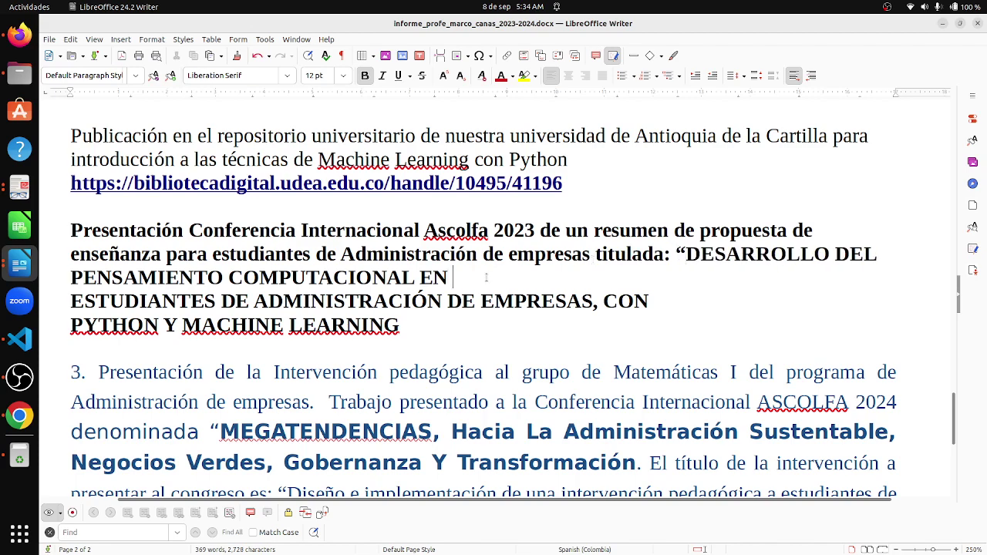
{"action": "key", "text": "Delete"}
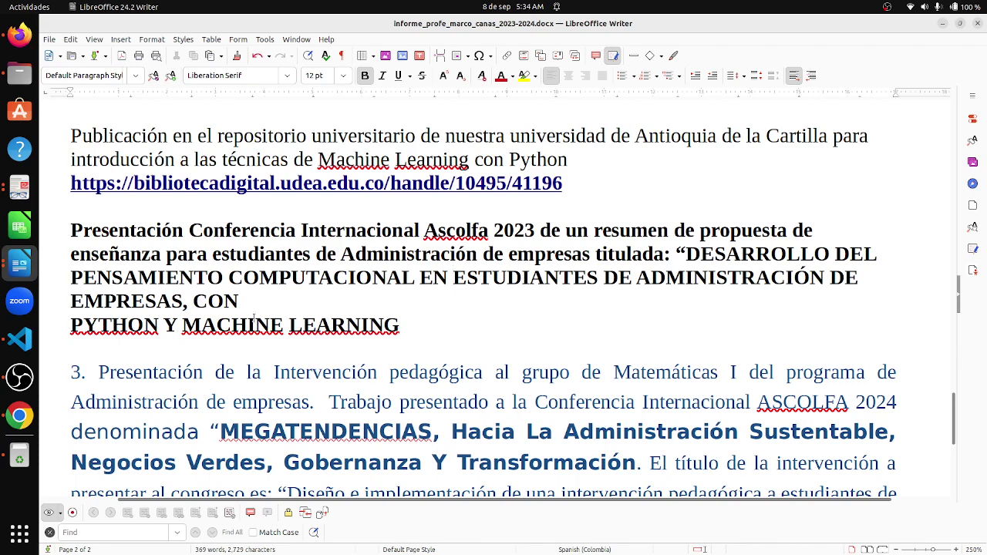
{"action": "left_click", "coordinate": [262, 300]}
{"action": "key", "text": "Delete"}
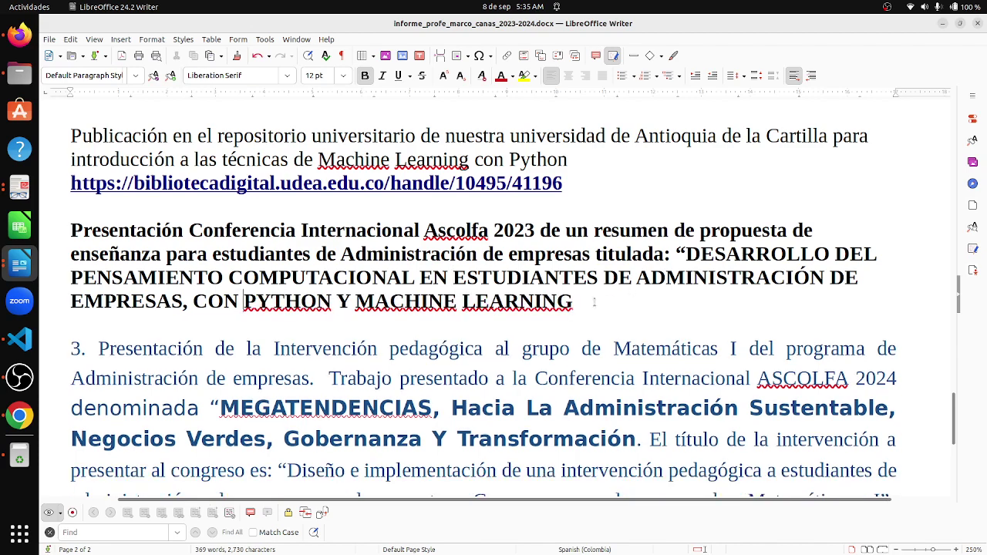
{"action": "left_click", "coordinate": [593, 301]}
{"action": "type", "text": "\""}
Step: Remove the bold formatting from the introductory text from "Presentación Conferencia Internacional" through "titulada:", leaving the quoted title bold
{"action": "left_click_drag", "start_coordinate": [69, 225], "coordinate": [667, 250]}
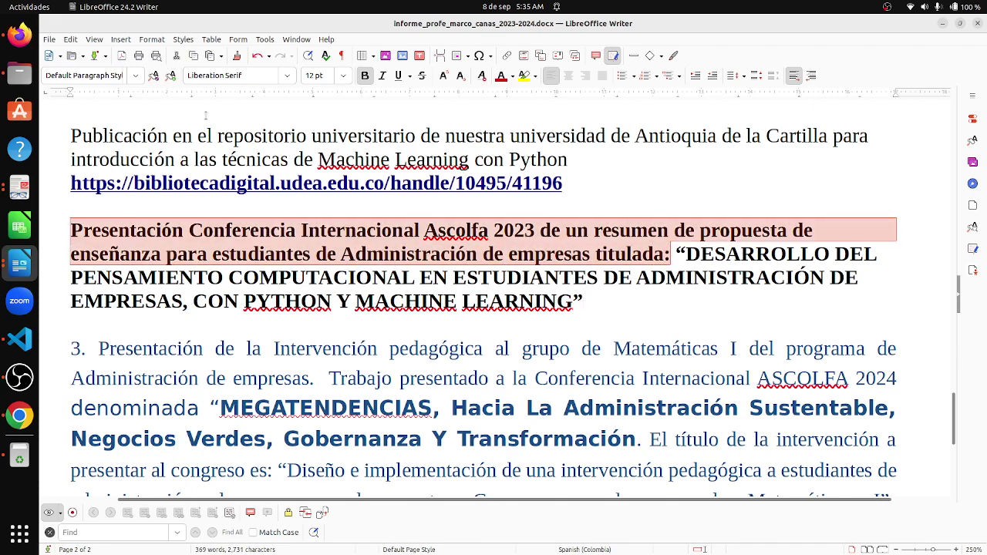
{"action": "left_click", "coordinate": [365, 76]}
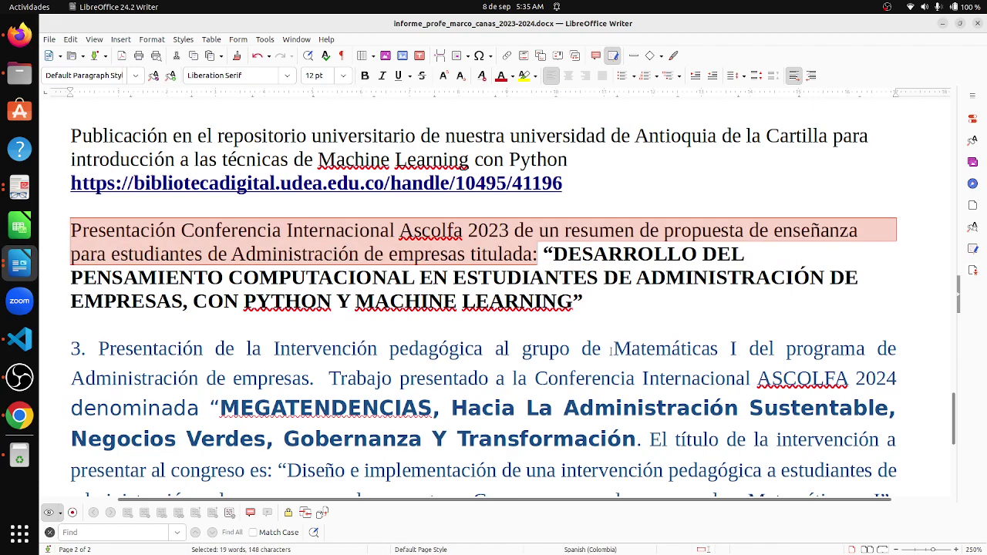
{"action": "left_click", "coordinate": [631, 322]}
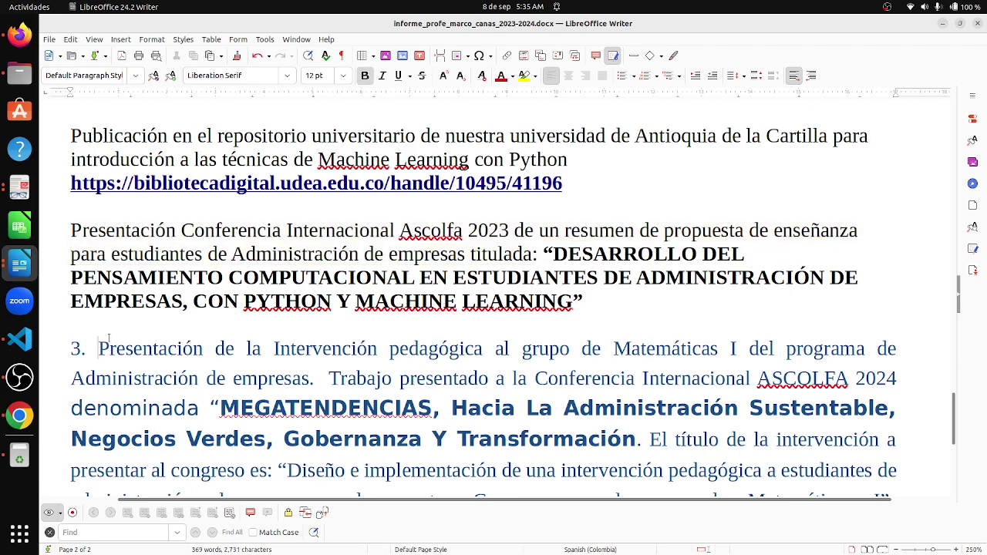
Step: Delete the "3." numbering at the start of the ASCOLFA 2024 pedagogical intervention paragraph
{"action": "key", "text": "BackSpace"}
{"action": "key", "text": "BackSpace"}
{"action": "key", "text": "BackSpace"}
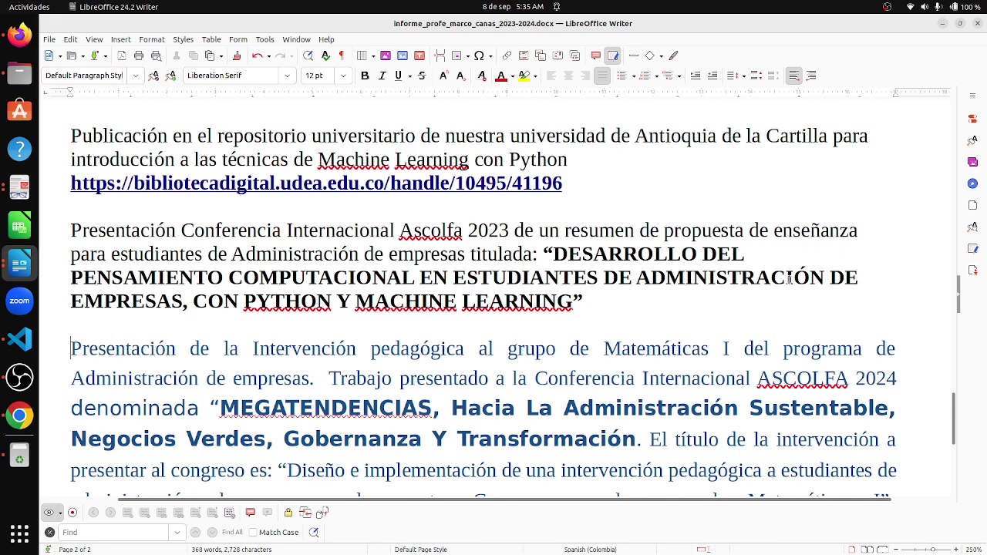
Step: Add "-2" after 2023 in the Ascolfa conference entry so the period reads 2023-2
{"action": "left_click", "coordinate": [510, 231]}
{"action": "type", "text": "-2"}
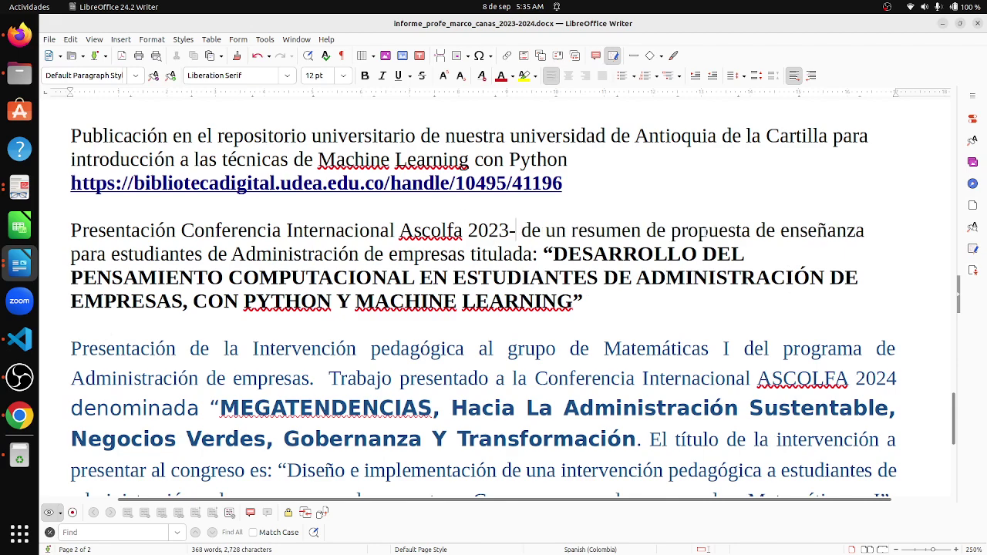
{"action": "scroll", "coordinate": [568, 312], "scroll_direction": "down", "scroll_amount": 1}
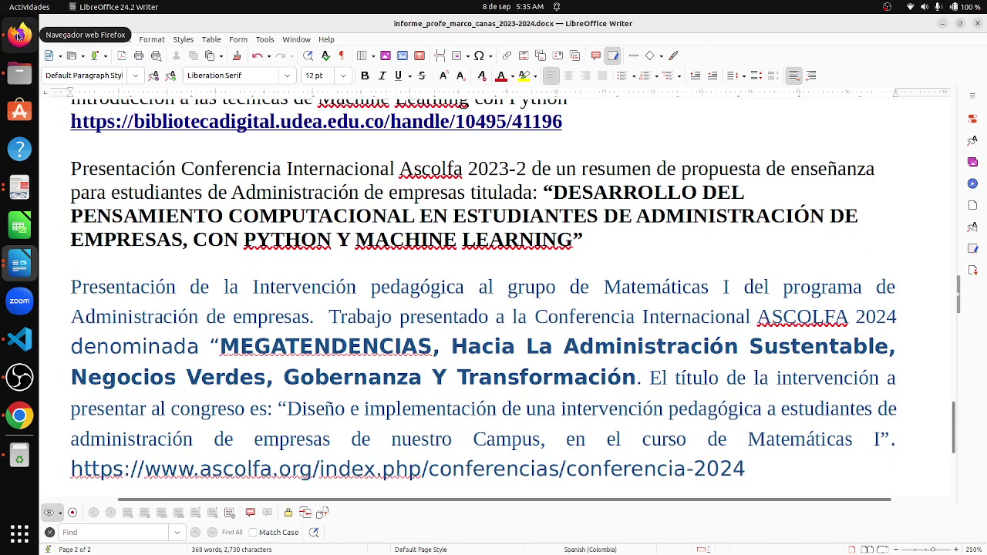
{"action": "scroll", "coordinate": [314, 289], "scroll_direction": "down", "scroll_amount": 5}
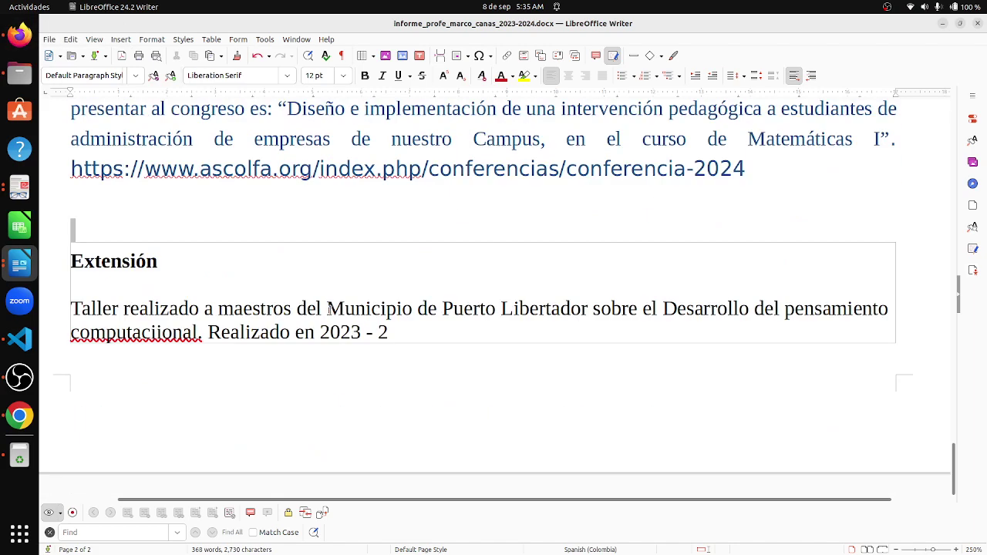
Step: In the file manager, go up to the teaching management report folder and look over its congress and evaluaciones_estudiantes folders for more evidence
{"action": "left_click", "coordinate": [19, 73]}
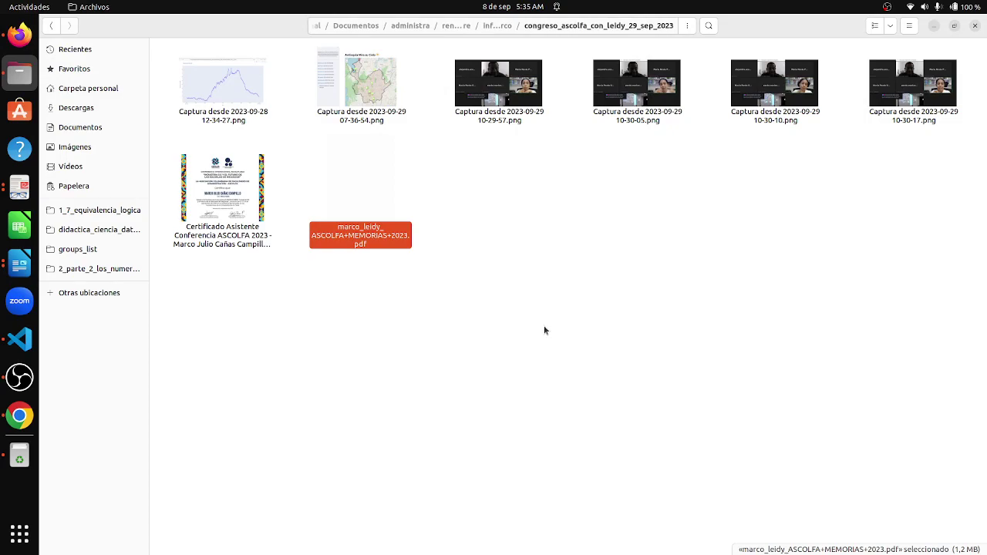
{"action": "left_click", "coordinate": [545, 325]}
{"action": "left_click", "coordinate": [497, 25]}
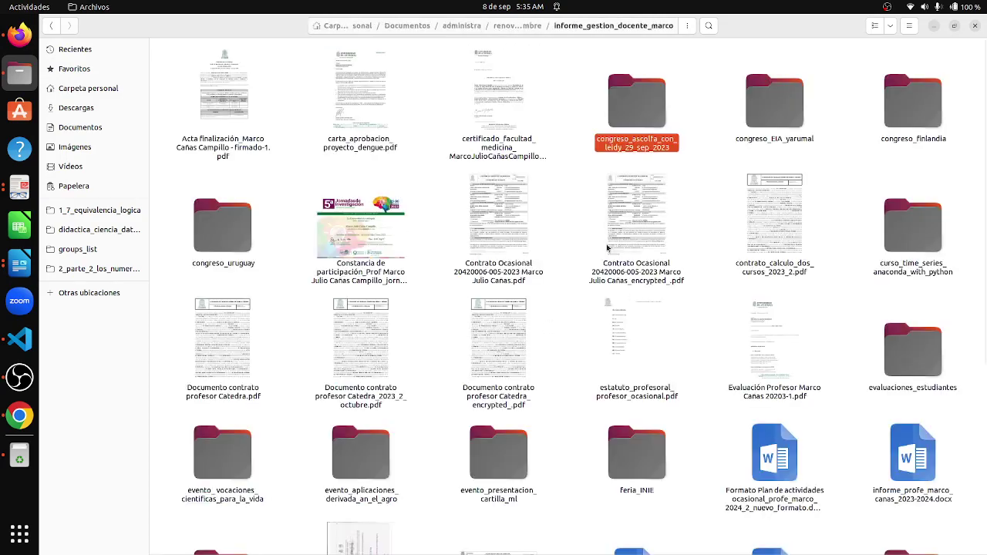
{"action": "left_click", "coordinate": [773, 117]}
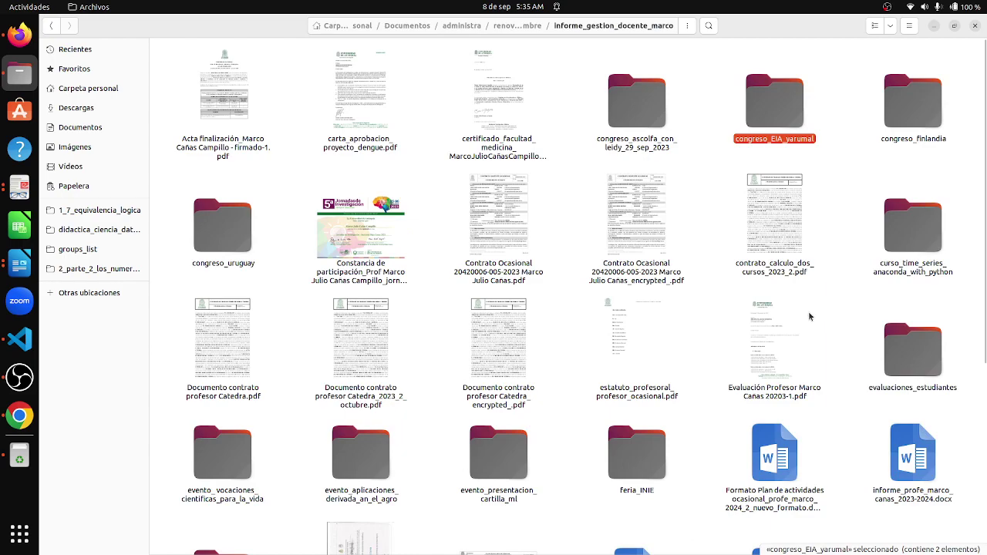
{"action": "left_click", "coordinate": [913, 96]}
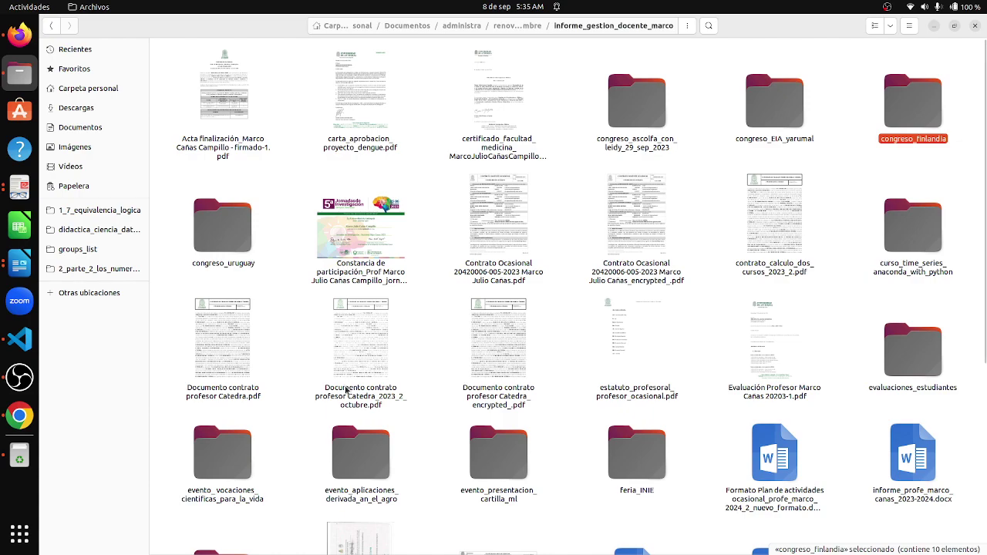
{"action": "left_click", "coordinate": [917, 372]}
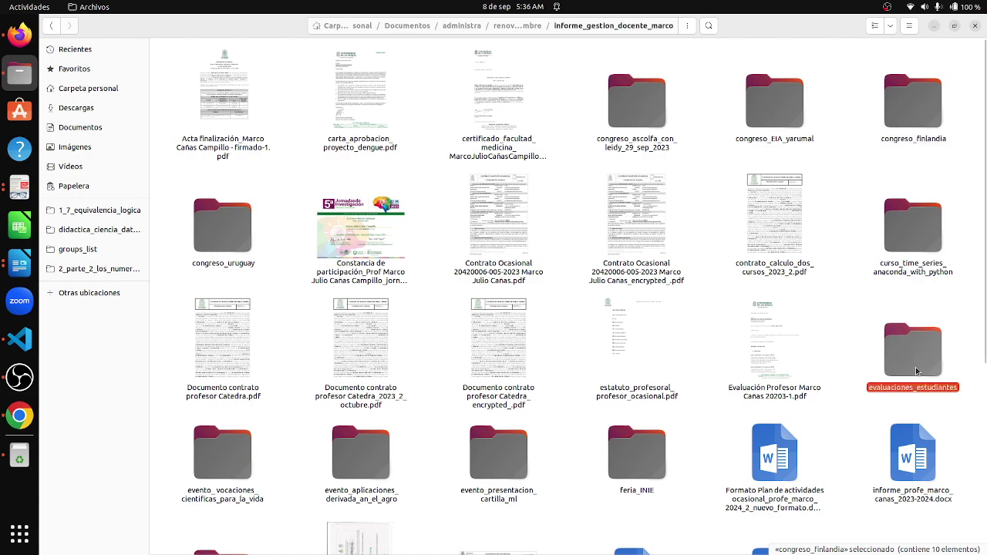
Step: Look over the congress, event, fair, research-day and seminar folders in the teaching management report folder for extension evidence
{"action": "left_click", "coordinate": [220, 232]}
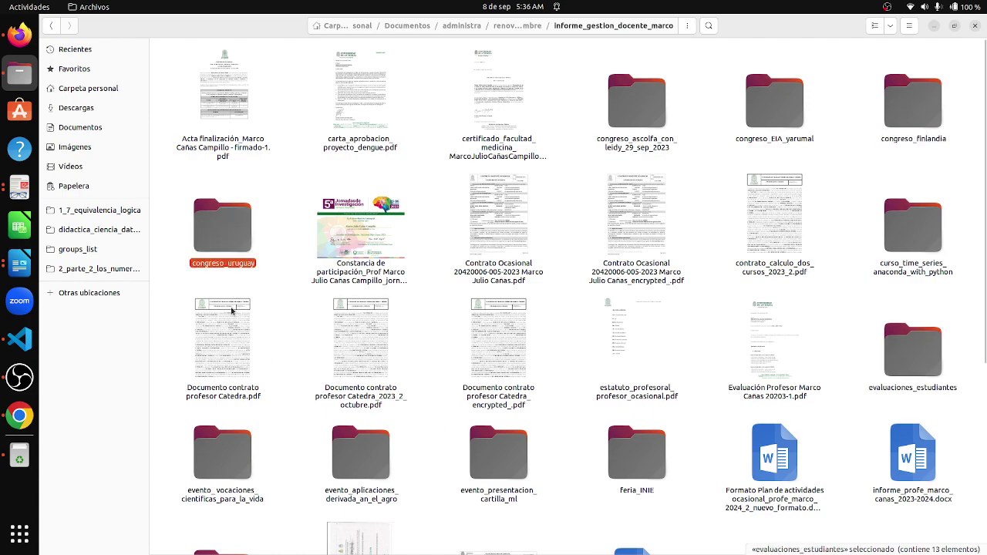
{"action": "left_click", "coordinate": [230, 473]}
{"action": "scroll", "coordinate": [231, 471], "scroll_direction": "down", "scroll_amount": 2}
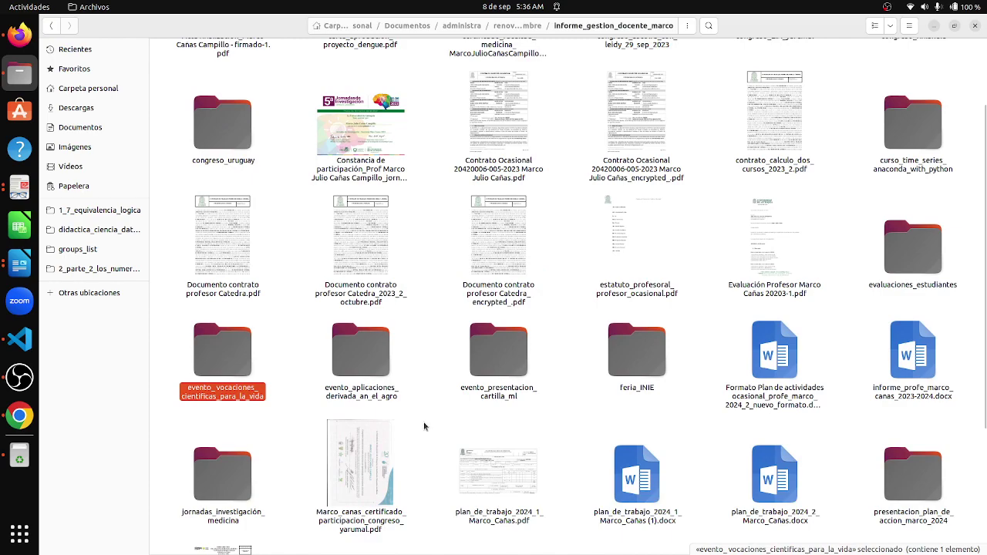
{"action": "left_click", "coordinate": [502, 366]}
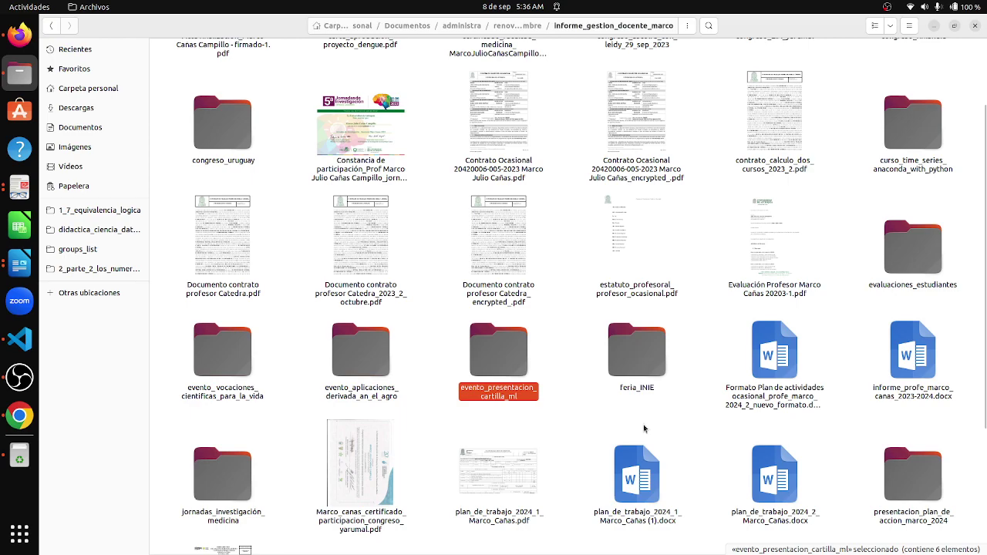
{"action": "left_click", "coordinate": [648, 343]}
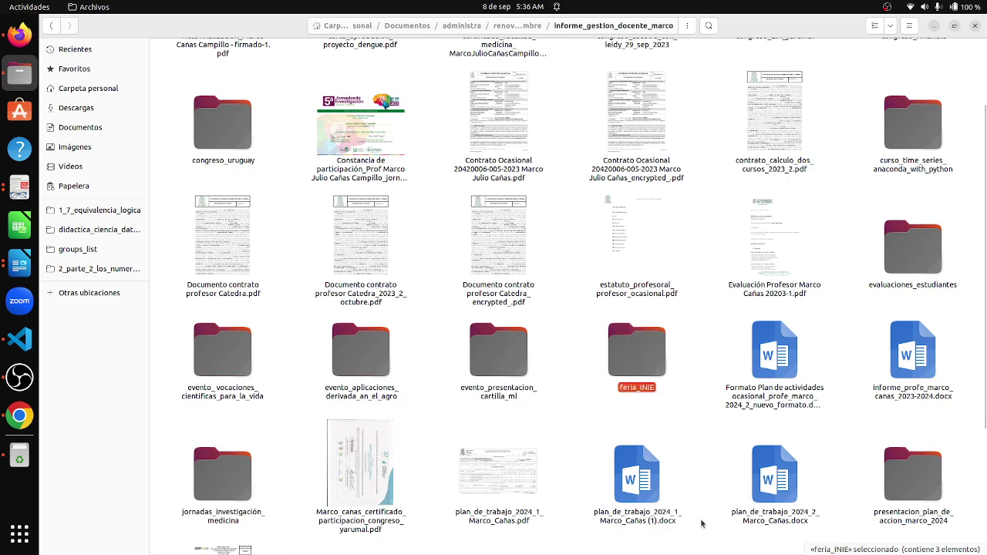
{"action": "left_click", "coordinate": [223, 474]}
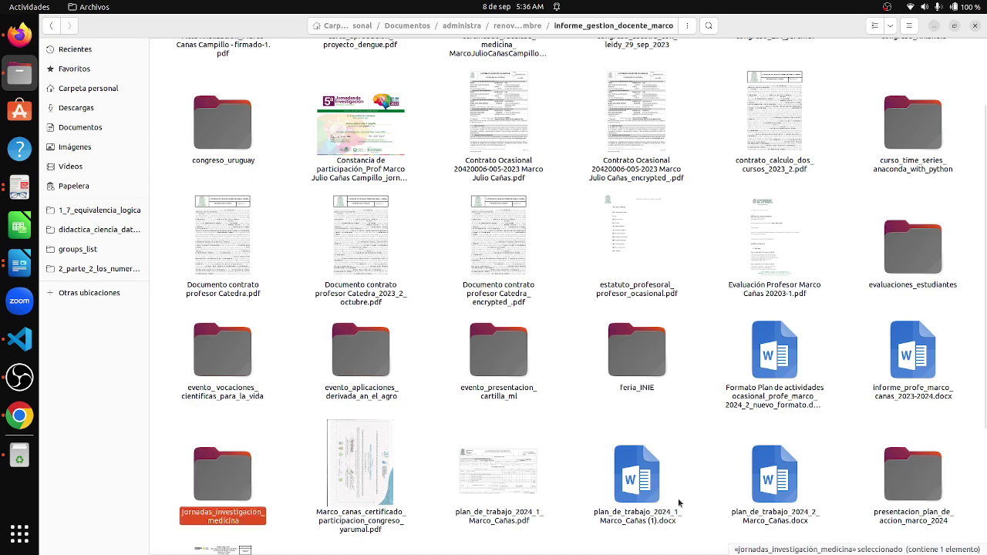
{"action": "scroll", "coordinate": [535, 463], "scroll_direction": "down", "scroll_amount": 5}
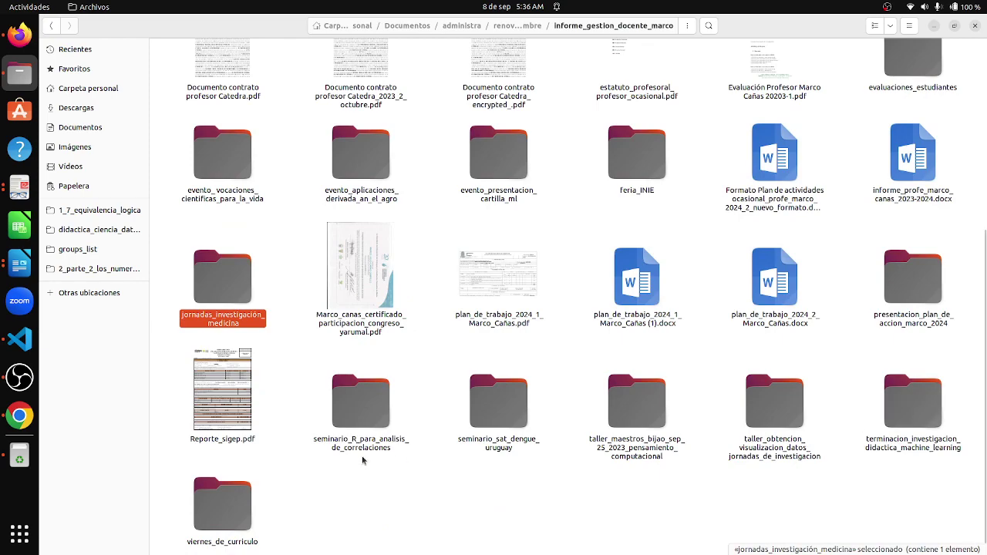
{"action": "left_click", "coordinate": [361, 409]}
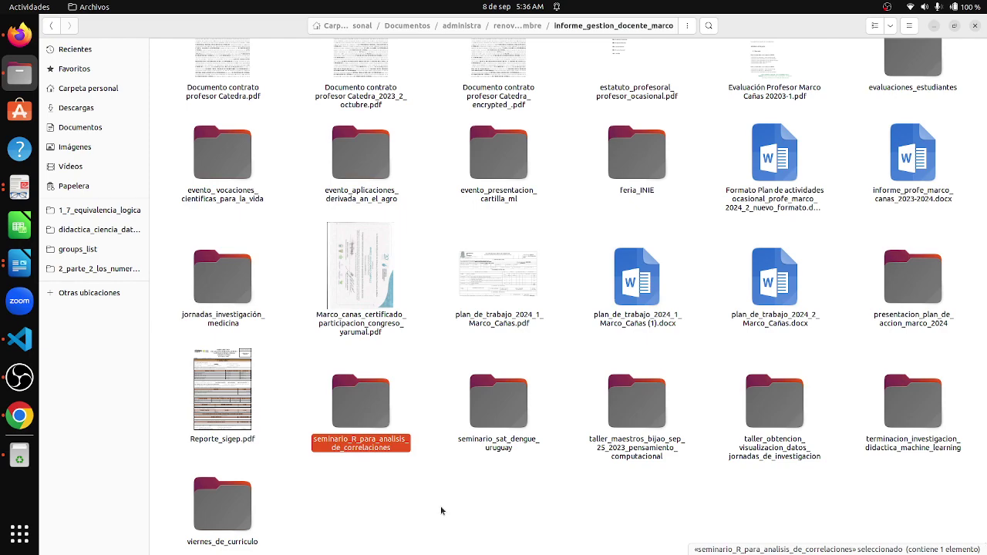
{"action": "left_click", "coordinate": [498, 448]}
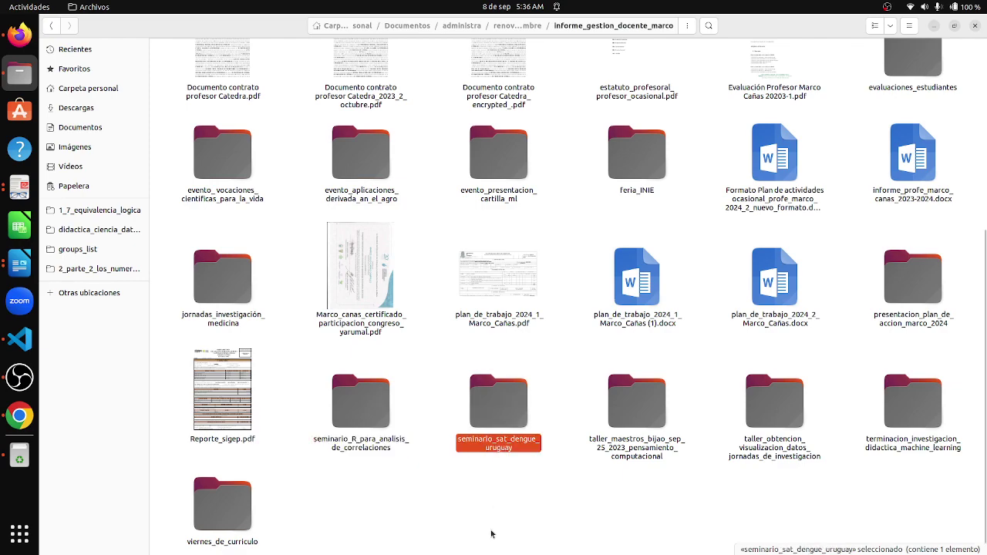
Step: Open the taller_maestros_bijao_sep_25_2023_pensamiento_computacional folder, compare its group photos and copy IMG_20230925_131637.jpg
{"action": "left_click", "coordinate": [632, 449]}
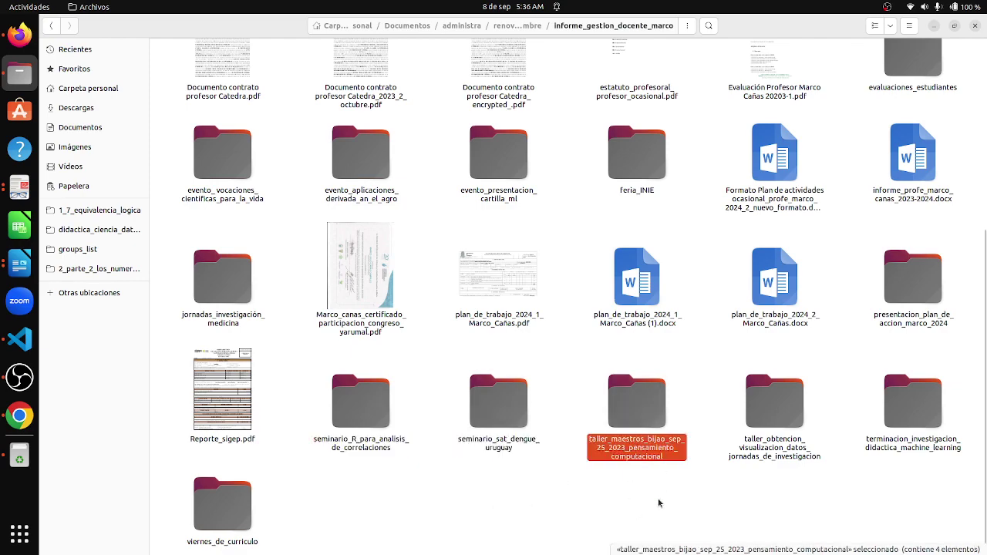
{"action": "double_click", "coordinate": [635, 410]}
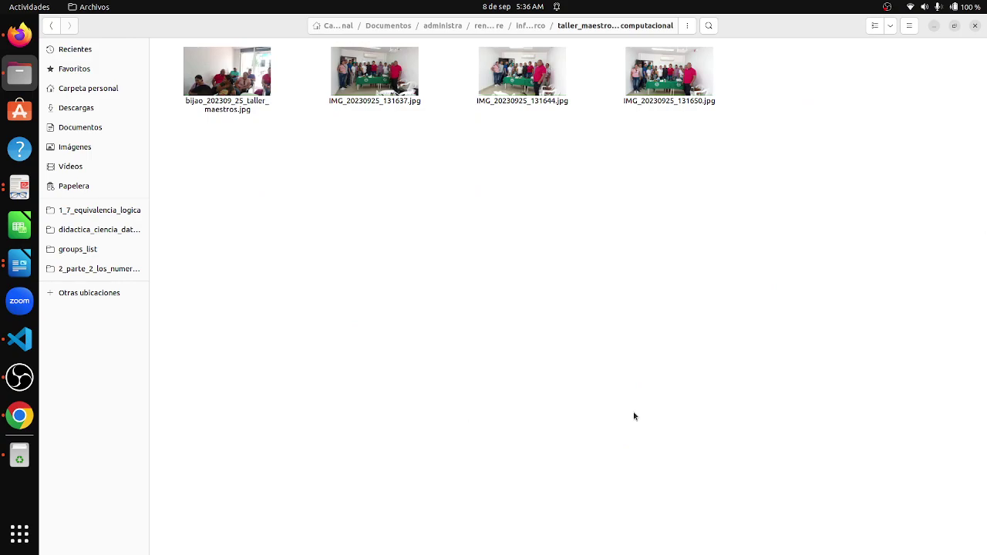
{"action": "double_click", "coordinate": [384, 77]}
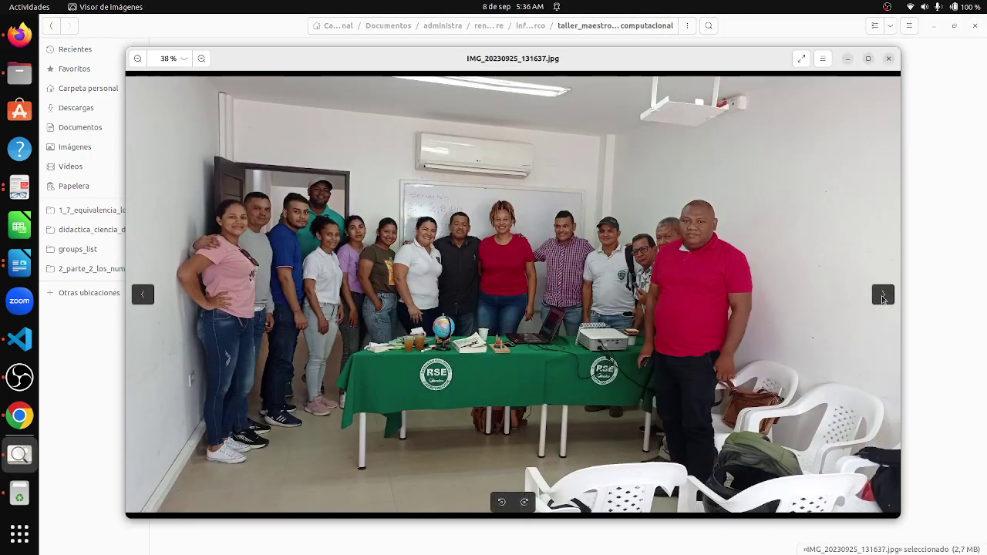
{"action": "left_click", "coordinate": [882, 294]}
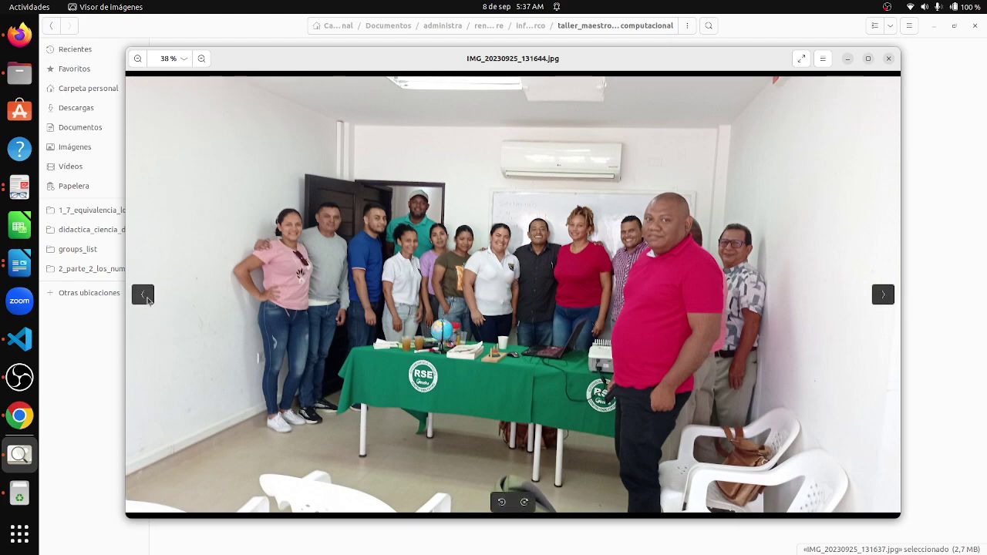
{"action": "left_click", "coordinate": [147, 299]}
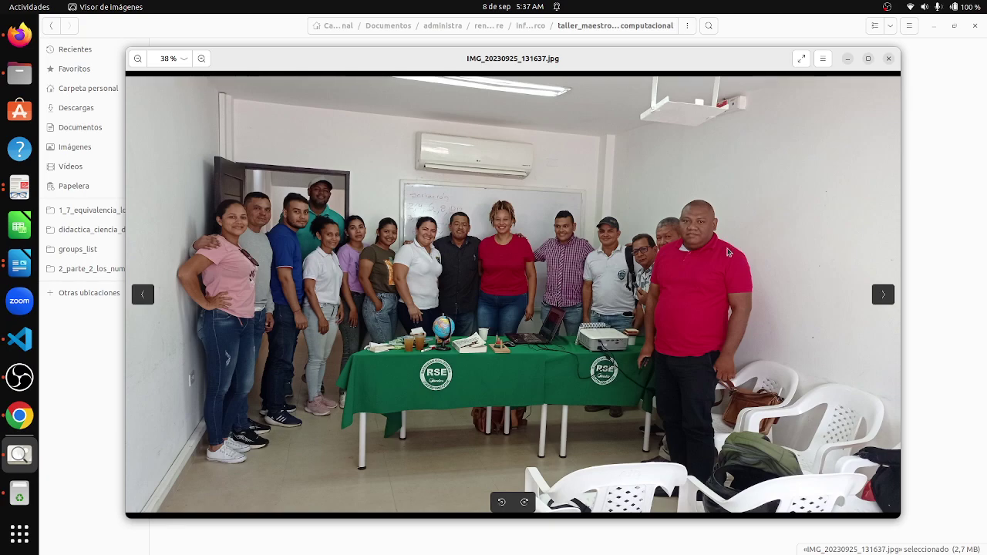
{"action": "right_click", "coordinate": [540, 245]}
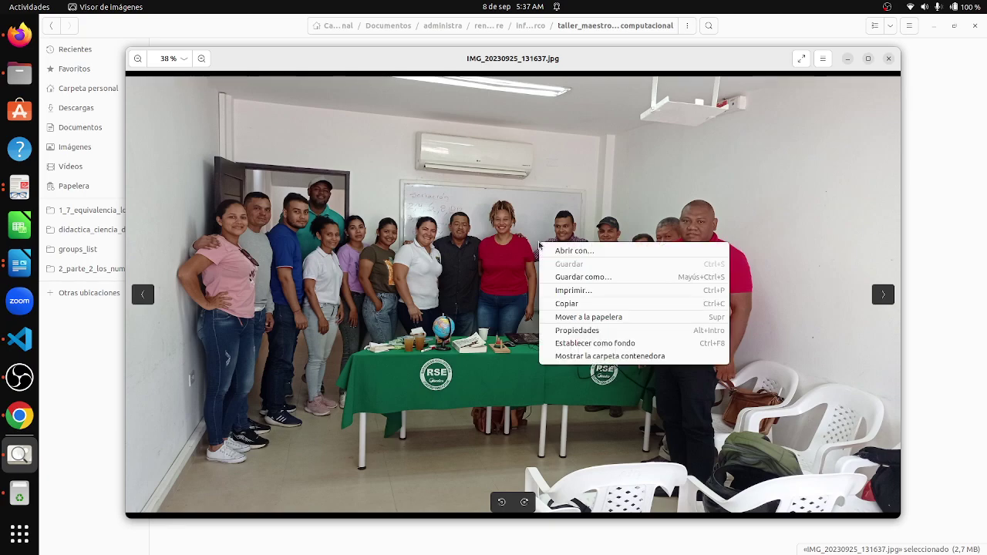
{"action": "left_click", "coordinate": [569, 303]}
Step: In the LibreOffice Writer report, paste the copied workshop photo on a new page after the Extensión paragraph ending in "2023 - 2"
{"action": "left_click", "coordinate": [19, 264]}
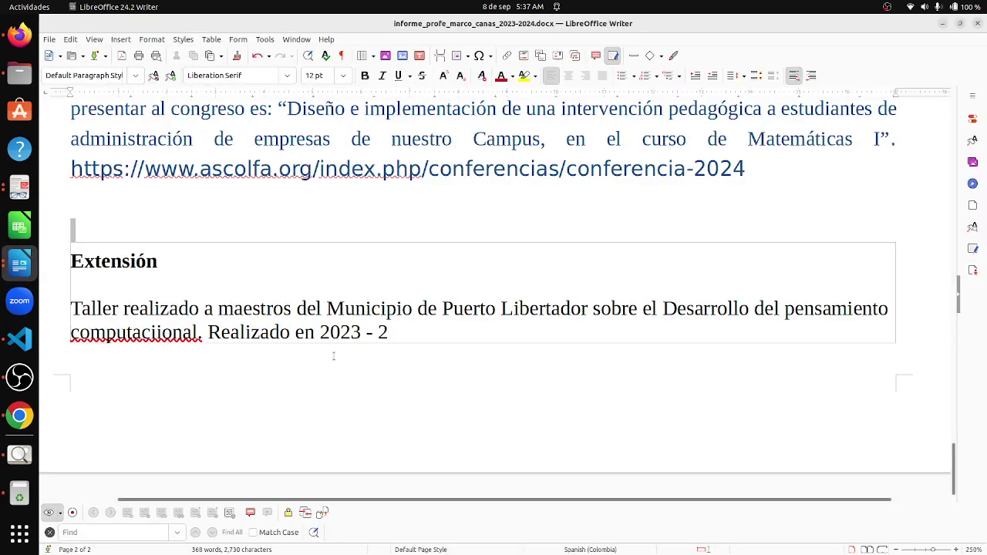
{"action": "left_click", "coordinate": [409, 333]}
{"action": "key", "text": "ctrl+Return"}
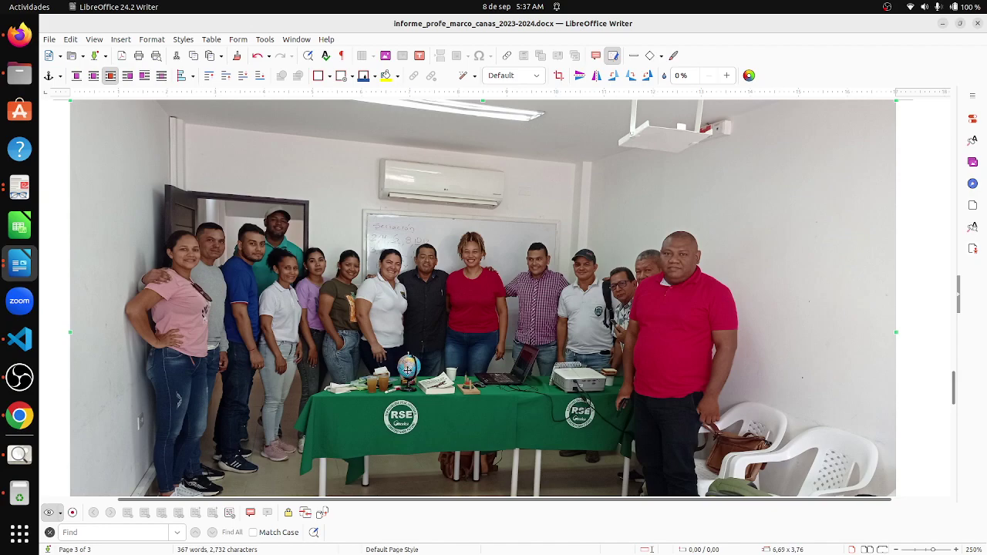
{"action": "scroll", "coordinate": [730, 343], "scroll_direction": "up", "scroll_amount": 3}
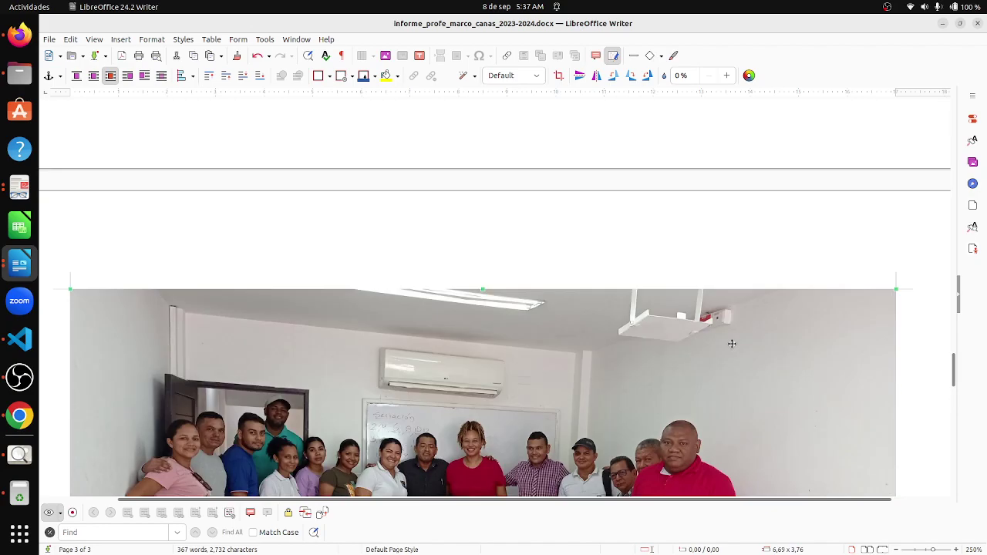
{"action": "scroll", "coordinate": [719, 354], "scroll_direction": "down", "scroll_amount": 3}
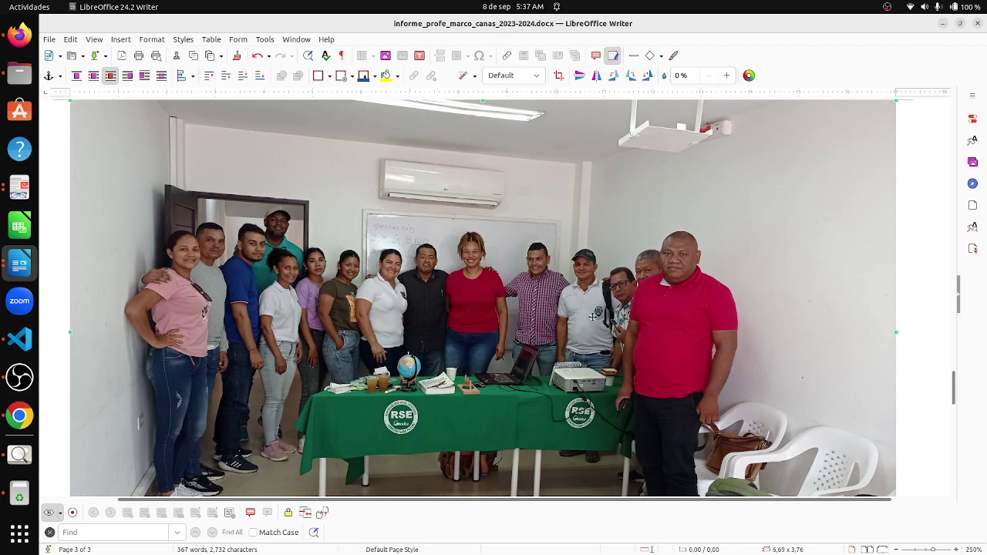